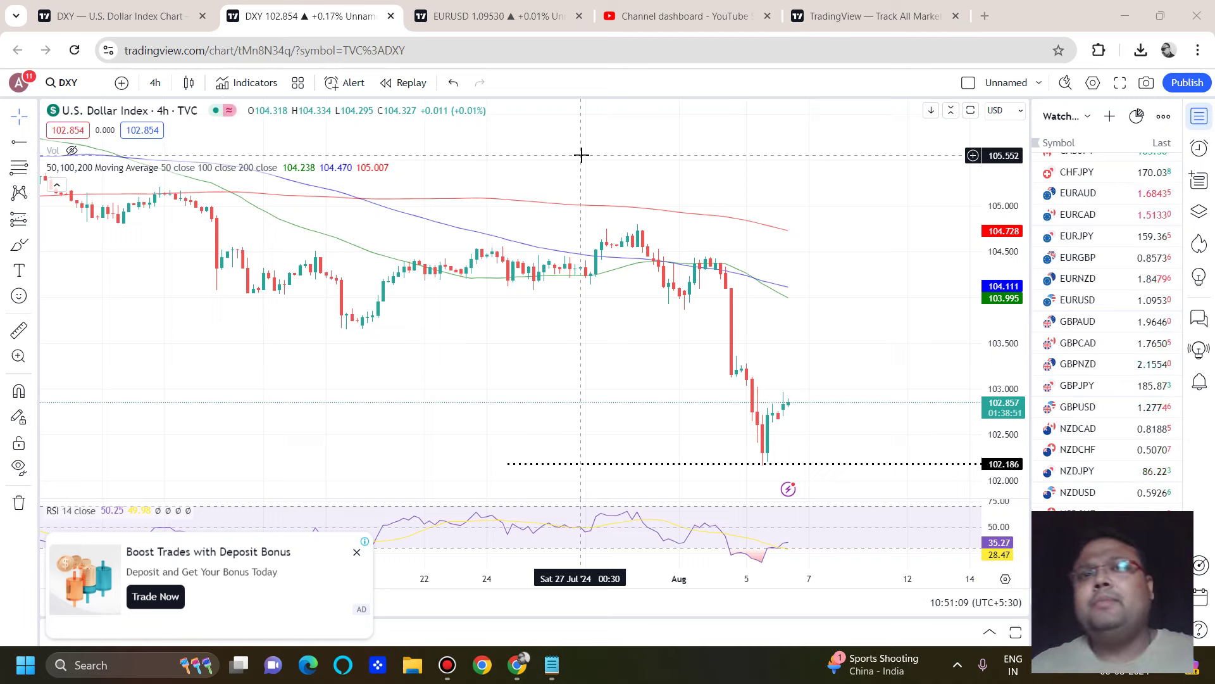
Mark up the DXY 4-hour chart with a rising wave and circles around the August drop and its rebound, and clear the markings.
{"action": "mouse_move", "coordinate": [706, 10]}
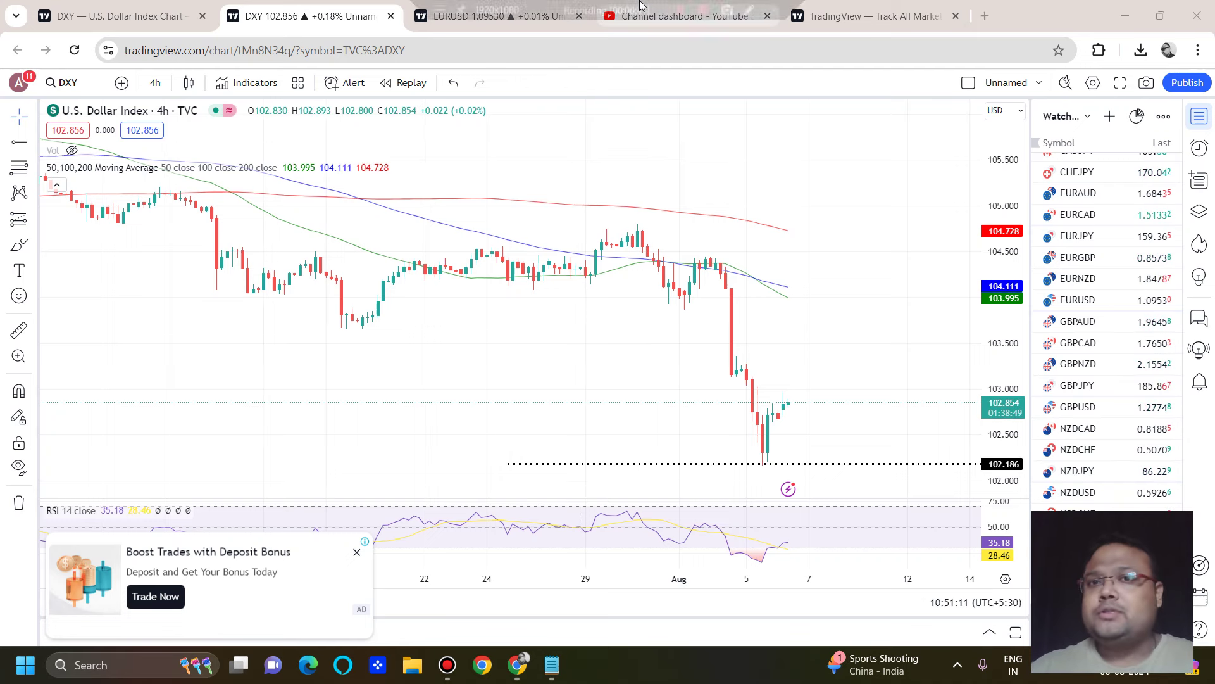
{"action": "left_click", "coordinate": [747, 12]}
{"action": "mouse_move", "coordinate": [749, 251]}
{"action": "left_mouse_down"}
{"action": "mouse_move", "coordinate": [790, 489]}
{"action": "mouse_move", "coordinate": [741, 301]}
{"action": "left_mouse_up"}
{"action": "mouse_move", "coordinate": [112, 518]}
{"action": "left_mouse_down"}
{"action": "mouse_move", "coordinate": [629, 299]}
{"action": "mouse_move", "coordinate": [847, 123]}
{"action": "left_mouse_up"}
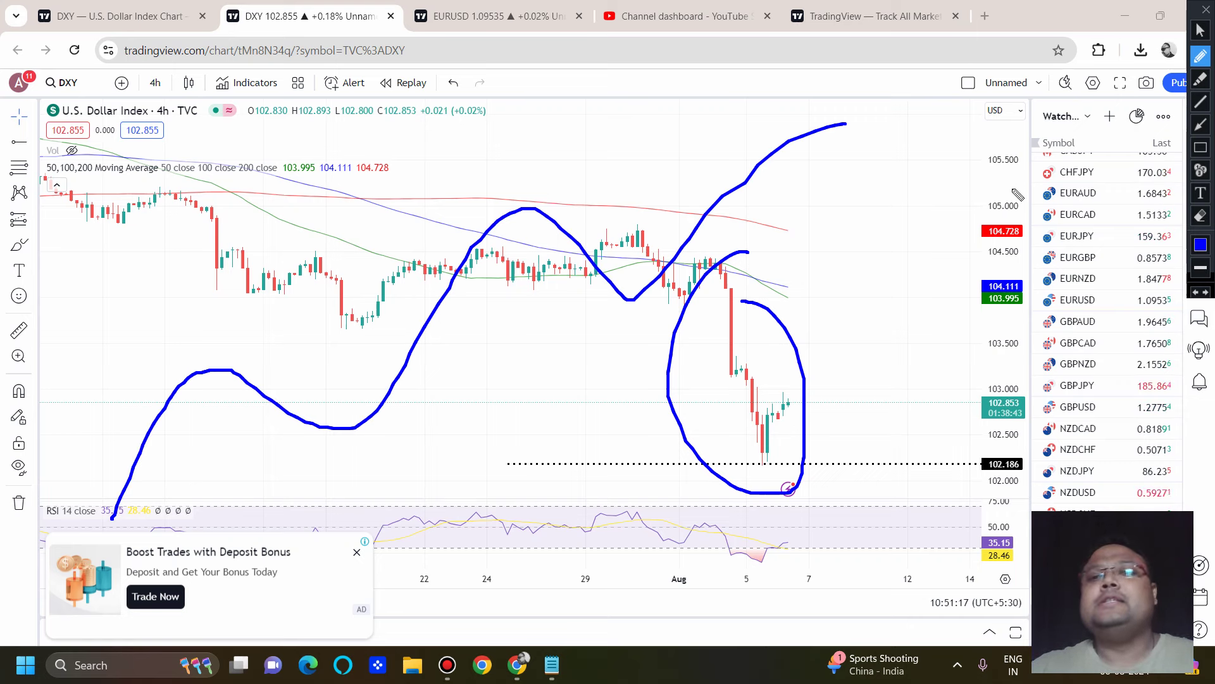
{"action": "mouse_move", "coordinate": [801, 382]}
{"action": "left_mouse_down"}
{"action": "mouse_move", "coordinate": [806, 494]}
{"action": "mouse_move", "coordinate": [820, 376]}
{"action": "mouse_move", "coordinate": [795, 379]}
{"action": "left_mouse_up"}
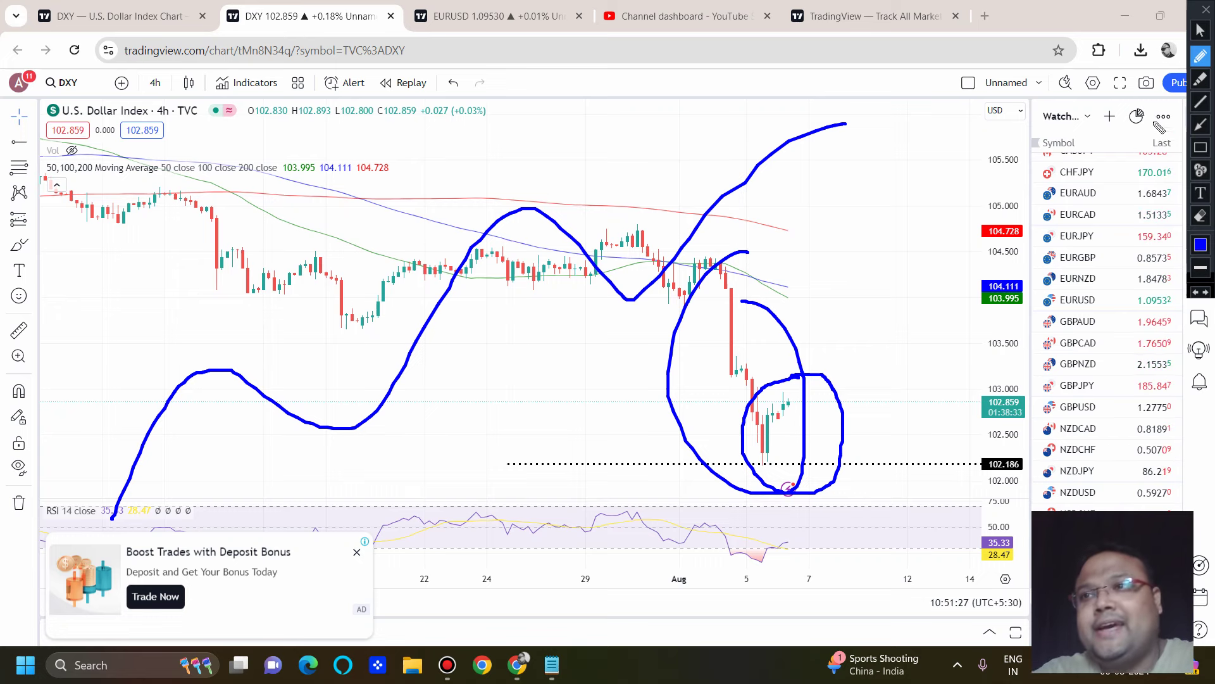
{"action": "left_click", "coordinate": [1206, 9]}
Read the news article about the dollar steadying as traders mull the economic outlook, and return to the DXY chart.
{"action": "left_click", "coordinate": [143, 19]}
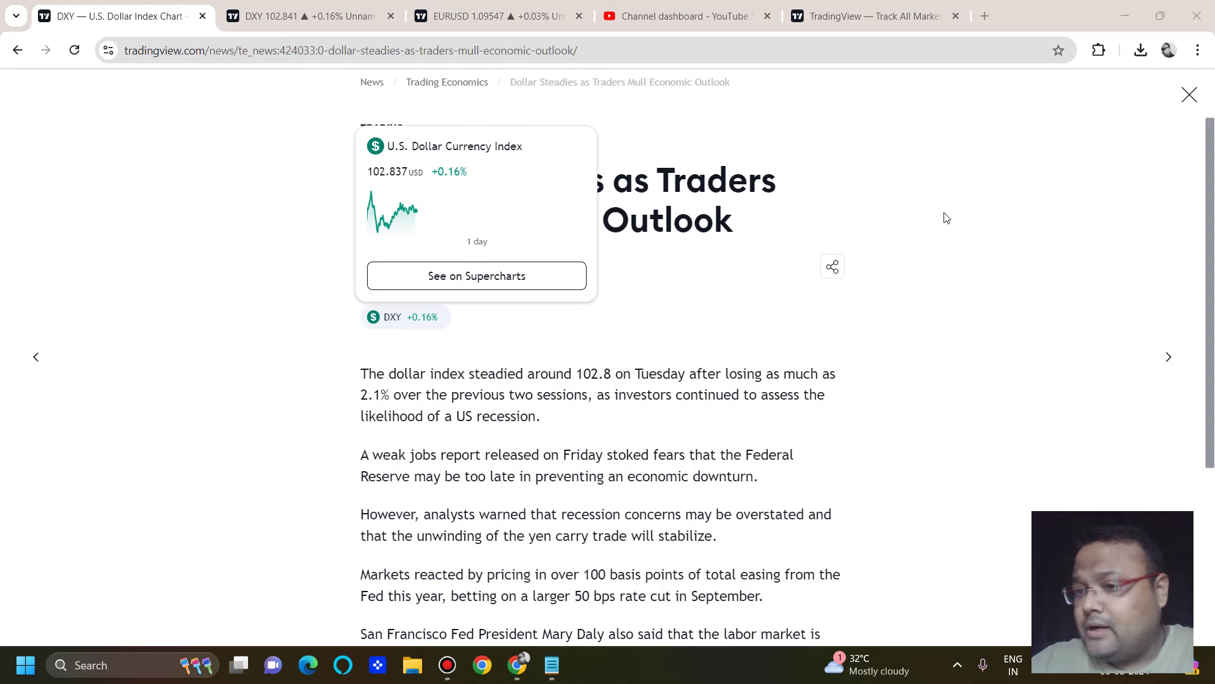
{"action": "left_click", "coordinate": [310, 15]}
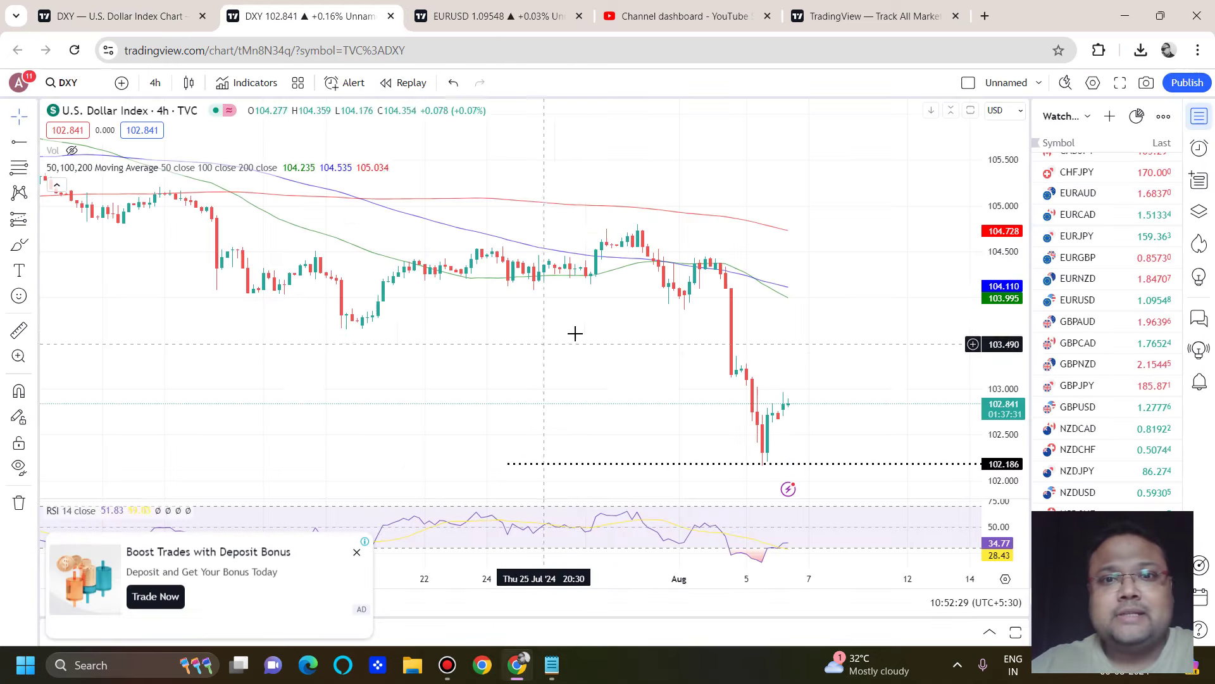
Handwrite 103.50 above the DXY candles and draw freehand horizontal lines near the 103.50 and 103.20 price levels.
{"action": "mouse_move", "coordinate": [747, 8]}
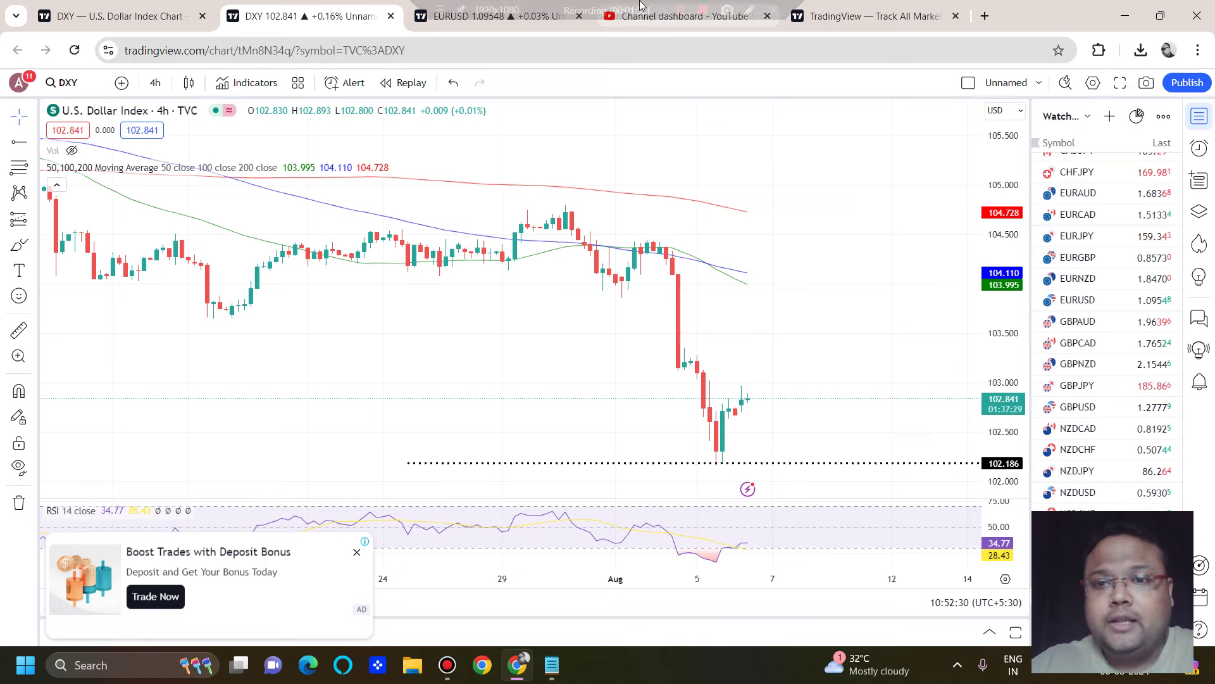
{"action": "left_click", "coordinate": [749, 9]}
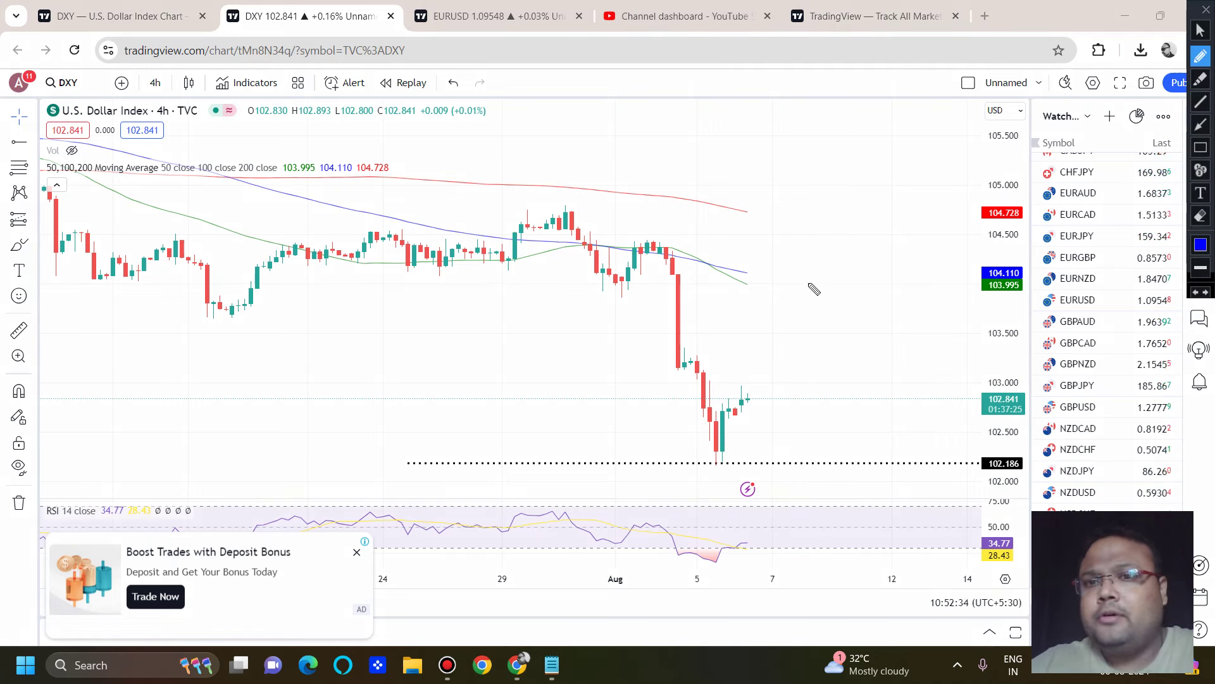
{"action": "mouse_move", "coordinate": [695, 170]}
{"action": "left_mouse_down"}
{"action": "mouse_move", "coordinate": [696, 208]}
{"action": "mouse_move", "coordinate": [733, 165]}
{"action": "mouse_move", "coordinate": [780, 179]}
{"action": "mouse_move", "coordinate": [835, 146]}
{"action": "left_mouse_up"}
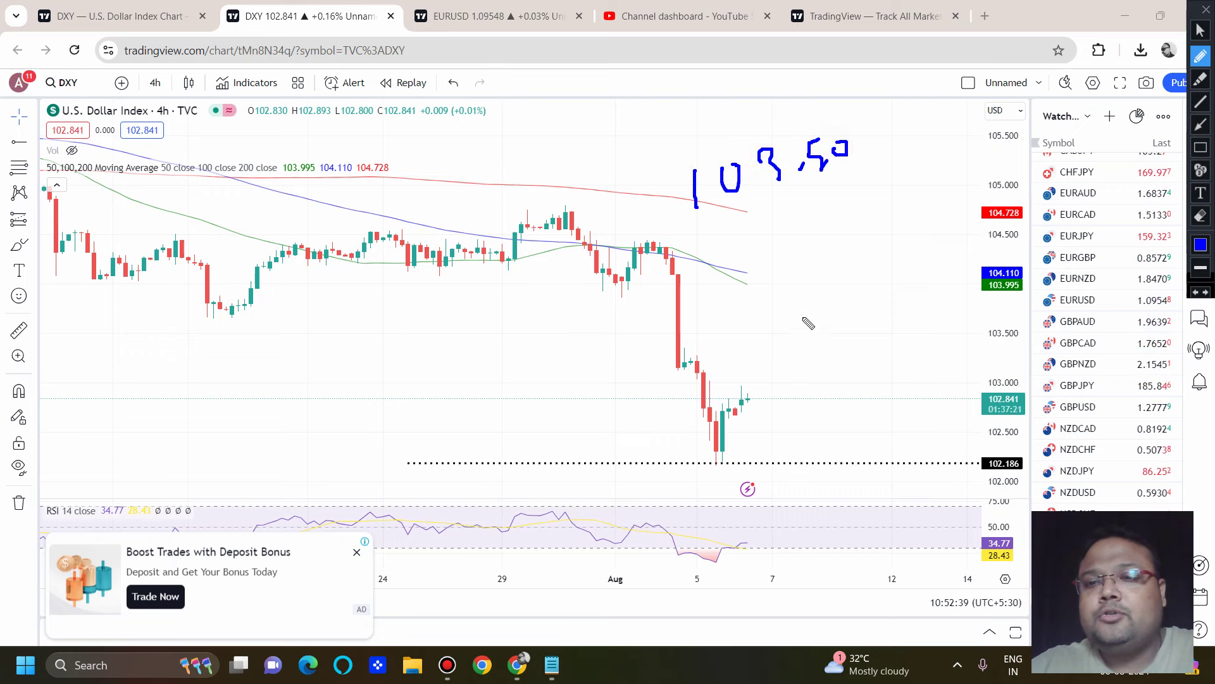
{"action": "left_click_drag", "start_coordinate": [673, 335], "coordinate": [848, 326]}
{"action": "left_click_drag", "start_coordinate": [691, 363], "coordinate": [739, 364]}
{"action": "left_click_drag", "start_coordinate": [669, 332], "coordinate": [951, 329]}
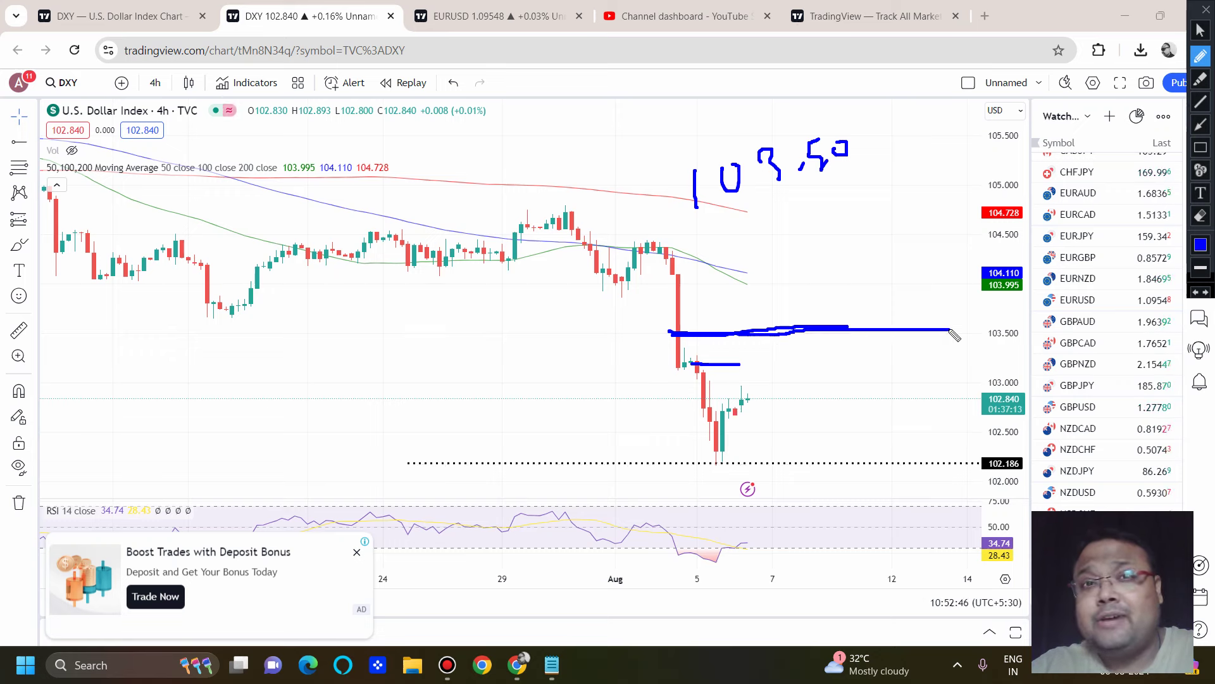
Handwrite 103.20 beside the lower short line, and clear the pen markings from the chart.
{"action": "mouse_move", "coordinate": [789, 358]}
{"action": "left_mouse_down"}
{"action": "mouse_move", "coordinate": [786, 382]}
{"action": "mouse_move", "coordinate": [834, 368]}
{"action": "mouse_move", "coordinate": [881, 380]}
{"action": "mouse_move", "coordinate": [895, 353]}
{"action": "left_mouse_up"}
{"action": "left_click", "coordinate": [848, 376]}
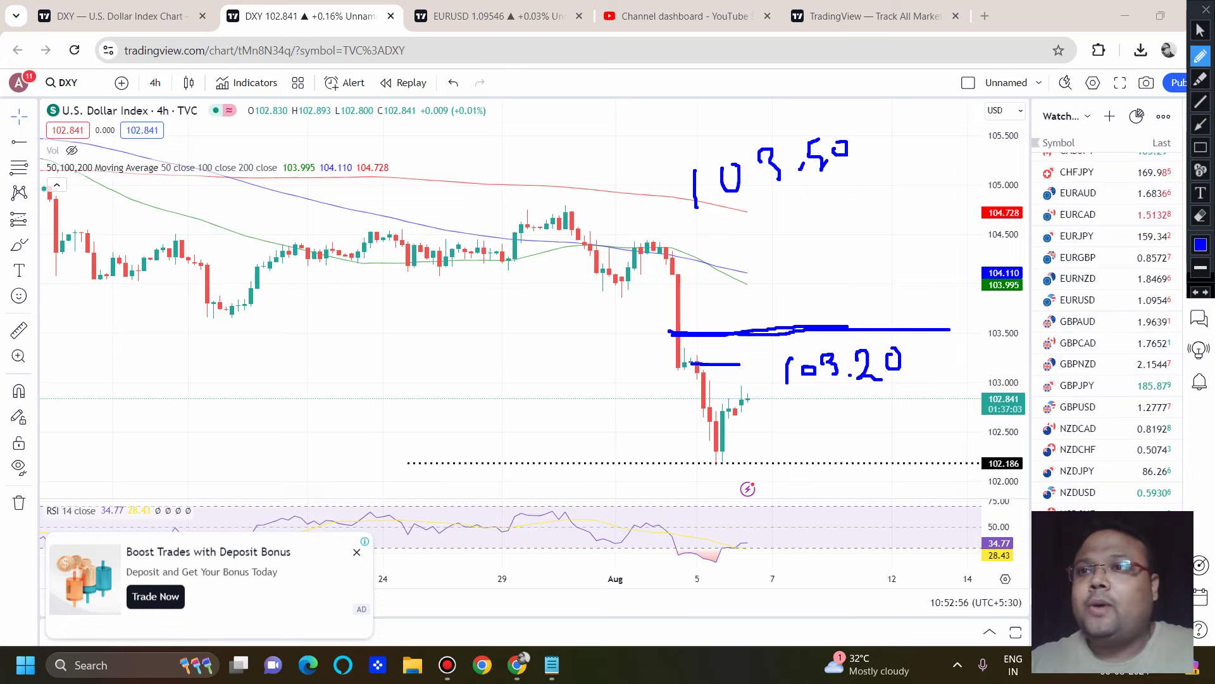
{"action": "left_click", "coordinate": [1204, 7]}
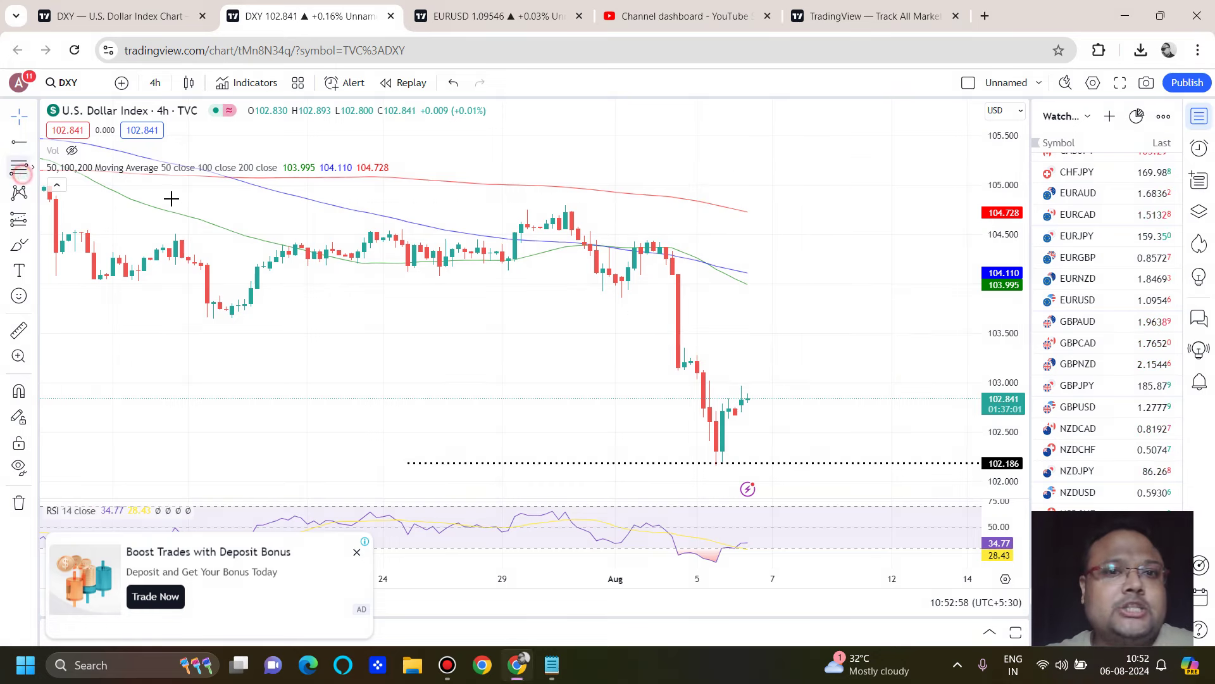
Draw a Fibonacci retracement on the DXY chart from about 104.806 down to about 102.196.
{"action": "left_click", "coordinate": [508, 204]}
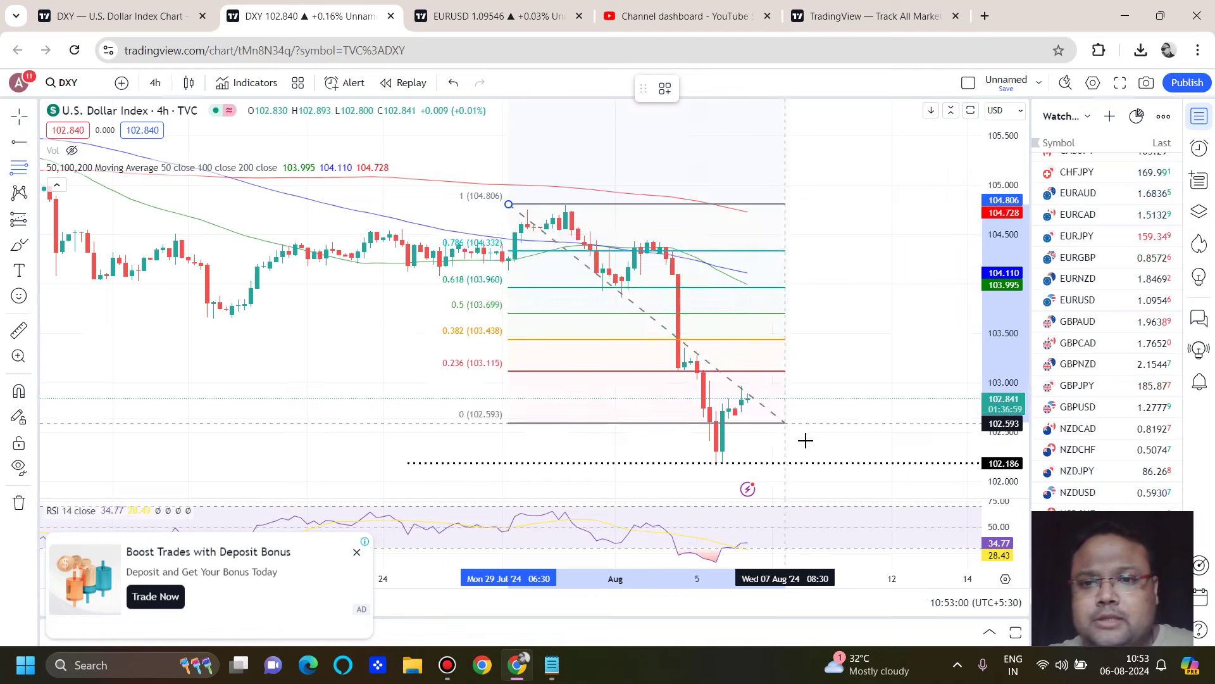
{"action": "left_click", "coordinate": [835, 462]}
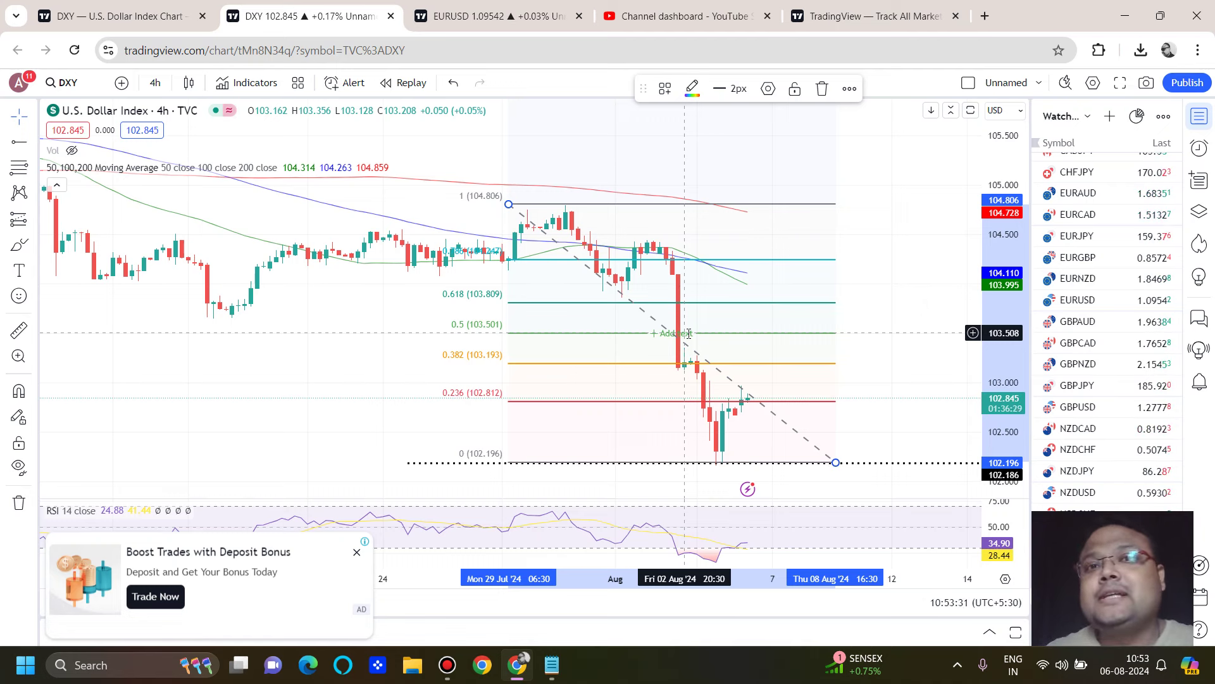
Illustrate a break below the dotted 102.186 line with a down arrow, handwritten 102.15 and a stepped falling path, and clear the markings.
{"action": "mouse_move", "coordinate": [664, 5]}
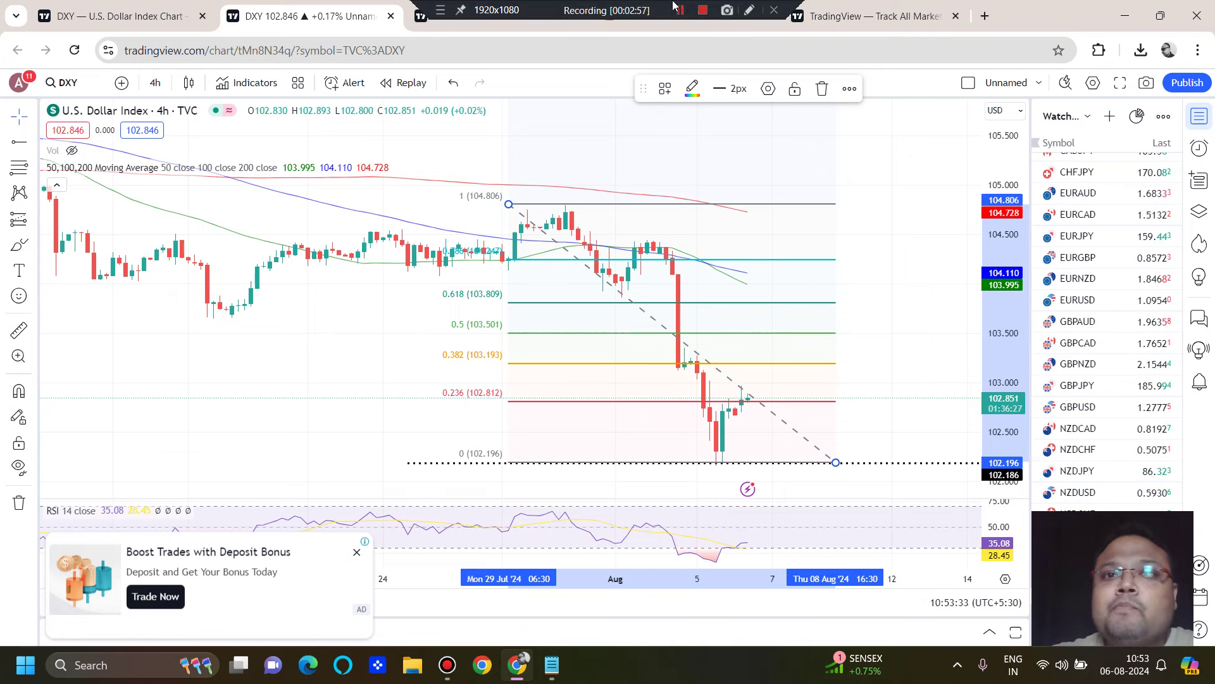
{"action": "left_click", "coordinate": [749, 10]}
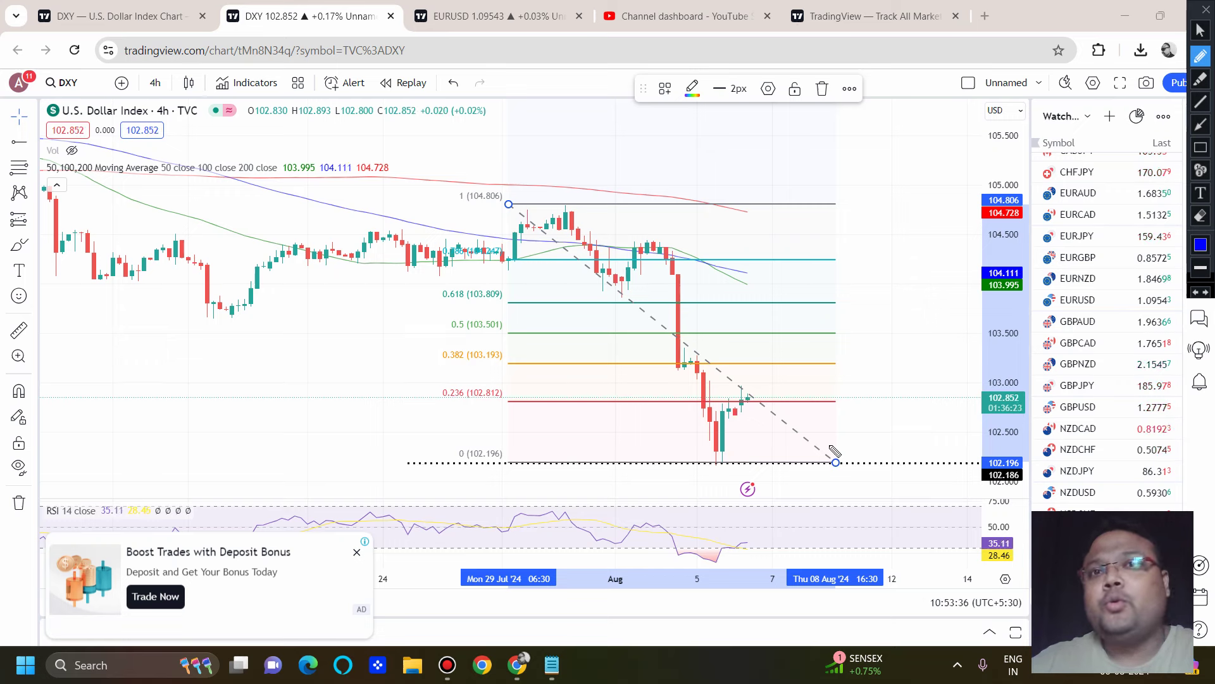
{"action": "mouse_move", "coordinate": [763, 430]}
{"action": "left_mouse_down"}
{"action": "mouse_move", "coordinate": [756, 467]}
{"action": "mouse_move", "coordinate": [782, 472]}
{"action": "left_mouse_up"}
{"action": "left_click_drag", "start_coordinate": [525, 498], "coordinate": [525, 548]}
{"action": "mouse_move", "coordinate": [547, 509]}
{"action": "left_mouse_down"}
{"action": "mouse_move", "coordinate": [557, 530]}
{"action": "mouse_move", "coordinate": [545, 529]}
{"action": "mouse_move", "coordinate": [598, 532]}
{"action": "left_mouse_up"}
{"action": "left_click", "coordinate": [620, 530]}
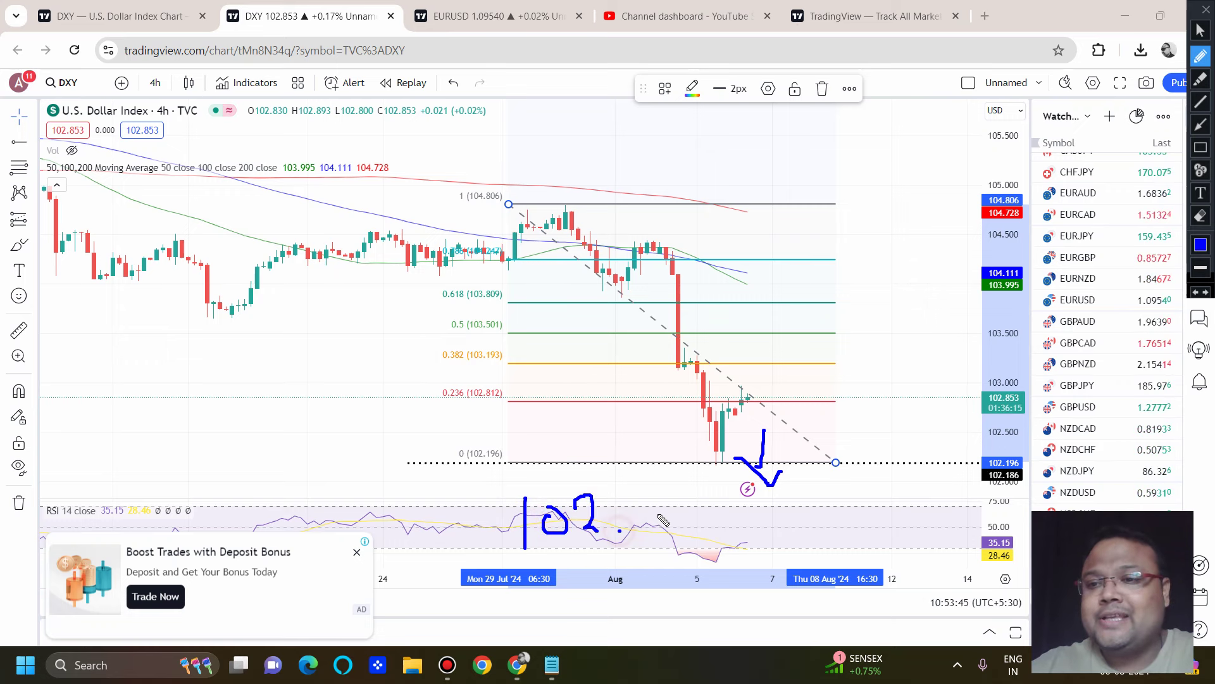
{"action": "left_click_drag", "start_coordinate": [644, 485], "coordinate": [646, 524]}
{"action": "left_click_drag", "start_coordinate": [674, 487], "coordinate": [685, 548]}
{"action": "left_click_drag", "start_coordinate": [749, 465], "coordinate": [953, 579]}
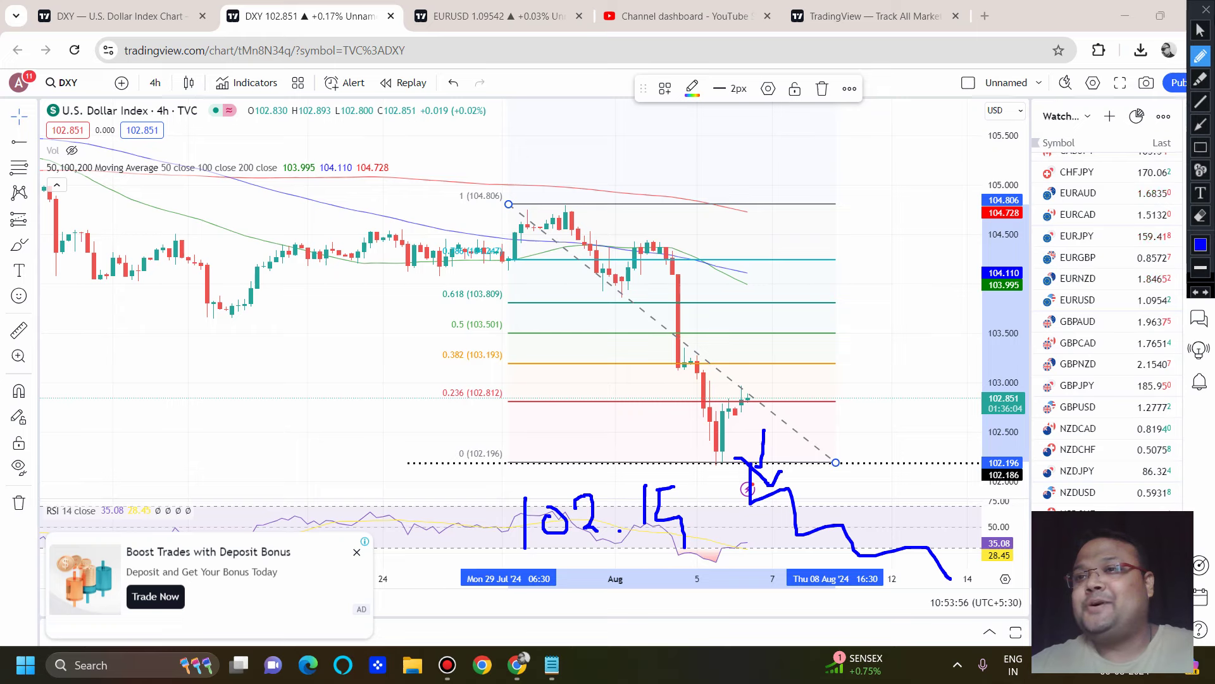
{"action": "left_click", "coordinate": [1205, 9]}
On the EURUSD chart, trace the August rally and mark the 0.382 and 0.5 Fibonacci levels by pen, and clear the markings.
{"action": "left_click", "coordinate": [491, 18]}
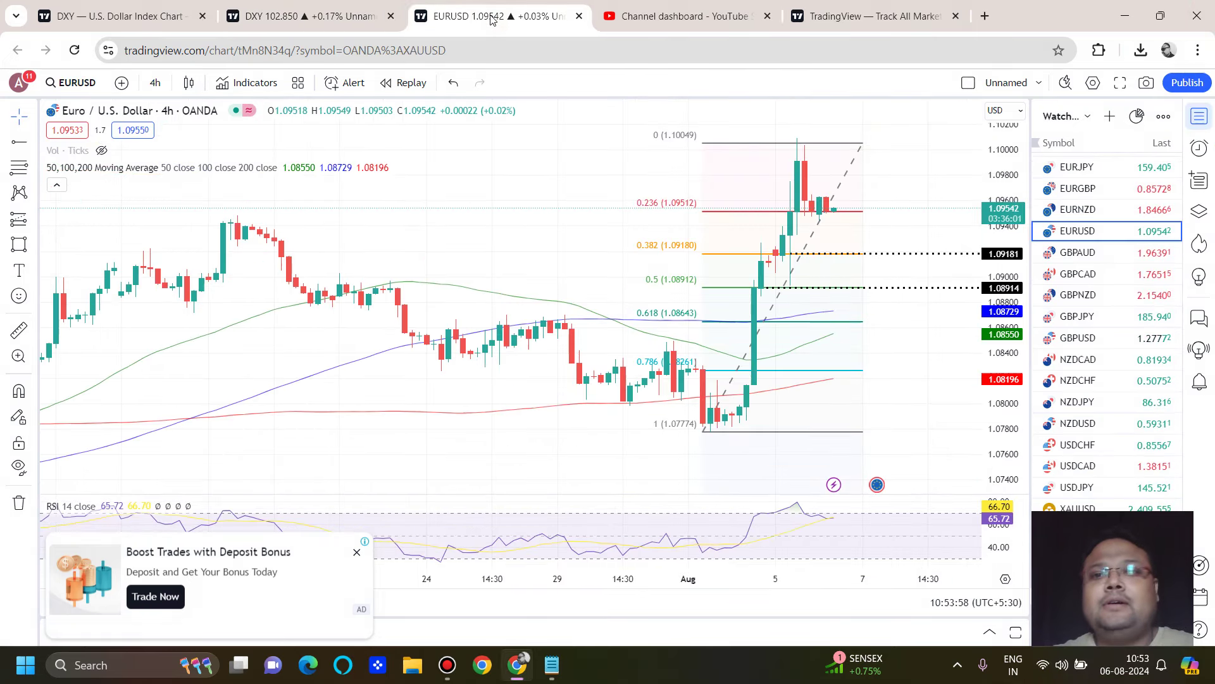
{"action": "scroll", "coordinate": [557, 176], "scroll_direction": "up", "scroll_amount": 2}
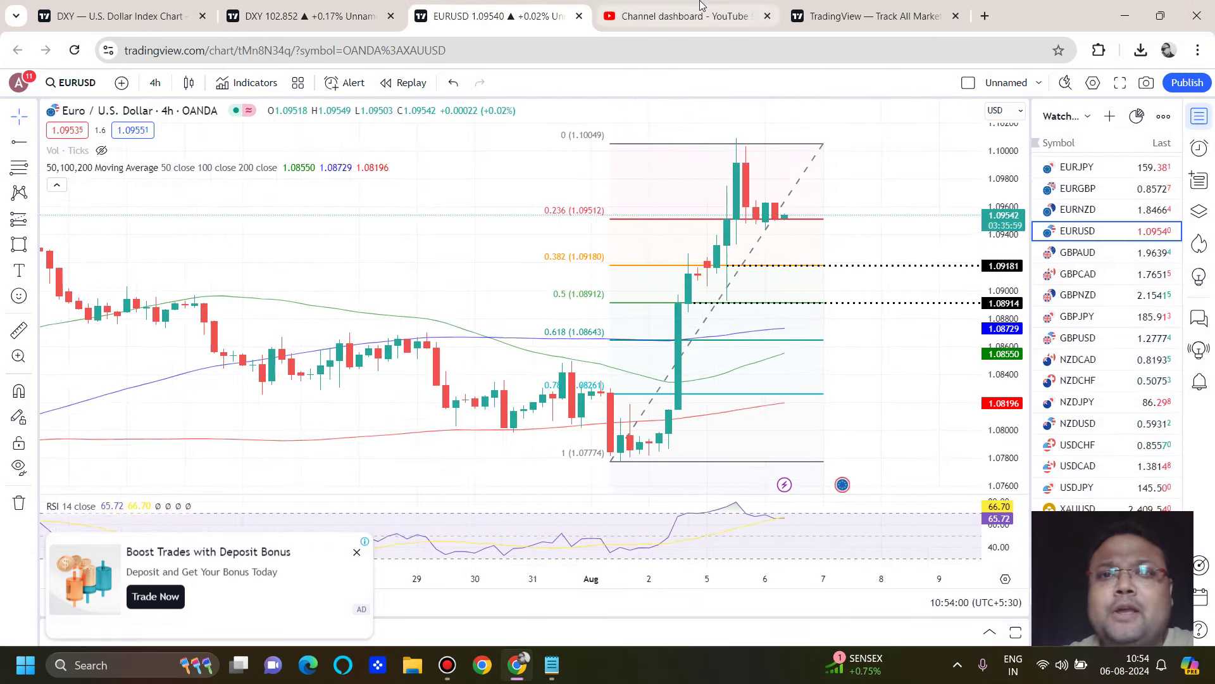
{"action": "left_click", "coordinate": [748, 10]}
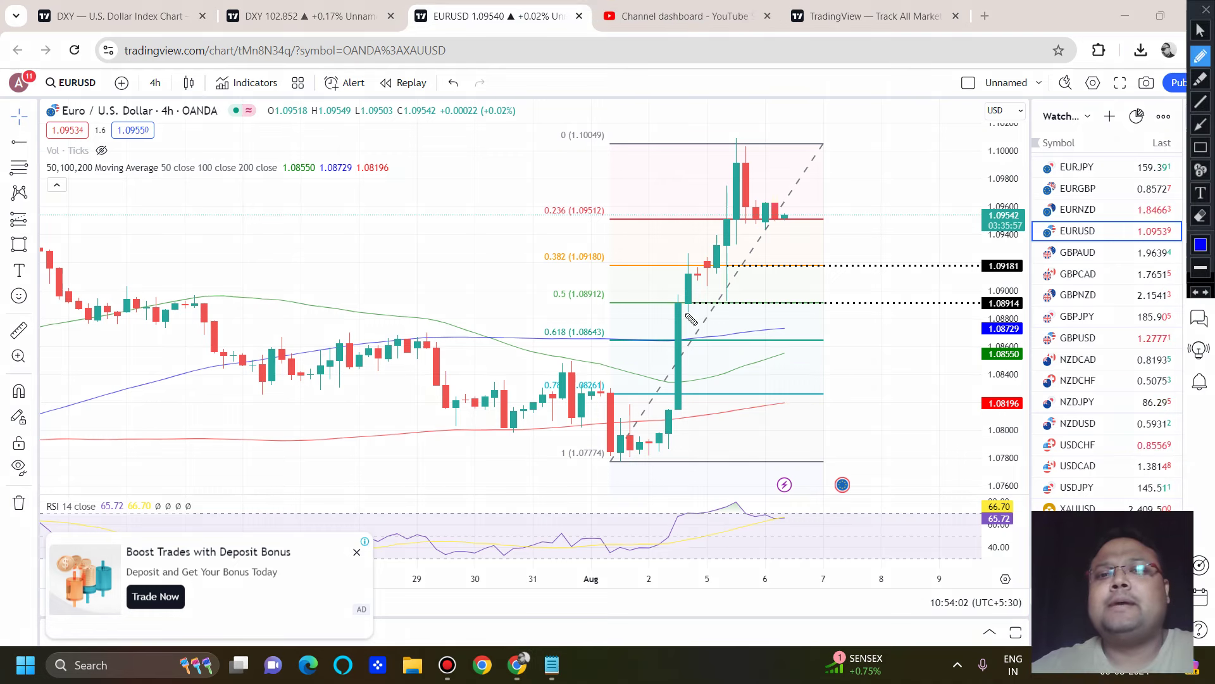
{"action": "mouse_move", "coordinate": [674, 254]}
{"action": "left_mouse_down"}
{"action": "mouse_move", "coordinate": [652, 446]}
{"action": "mouse_move", "coordinate": [742, 260]}
{"action": "left_mouse_up"}
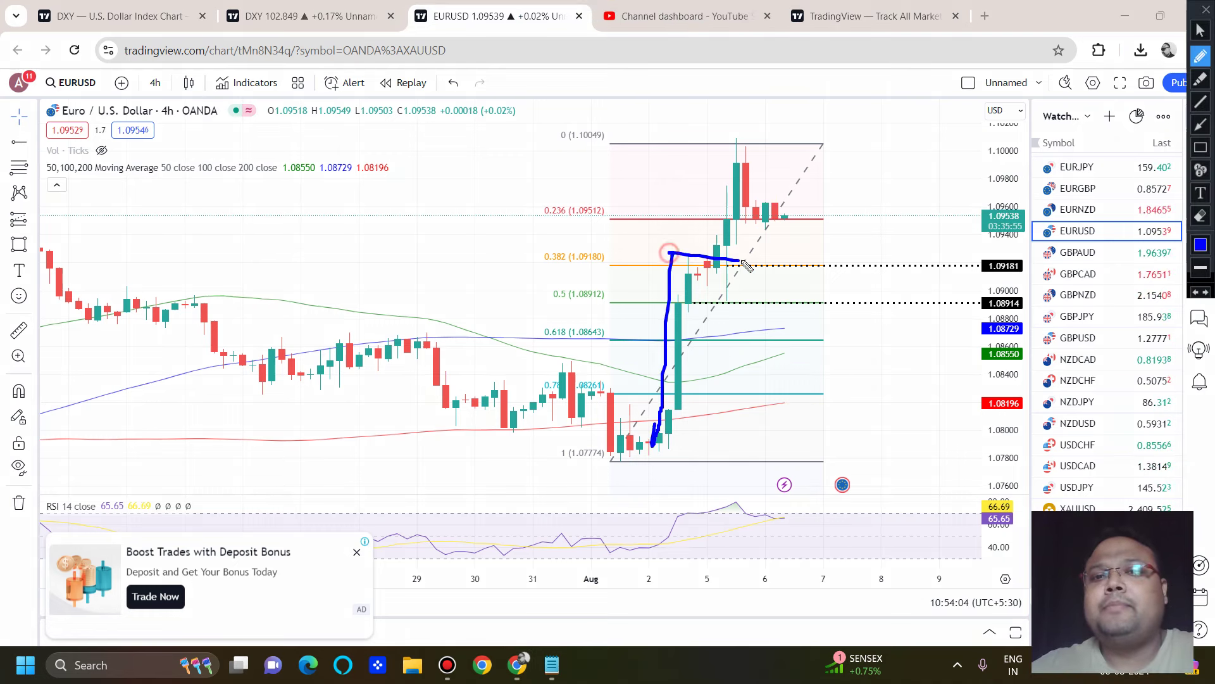
{"action": "left_click_drag", "start_coordinate": [674, 297], "coordinate": [738, 307]}
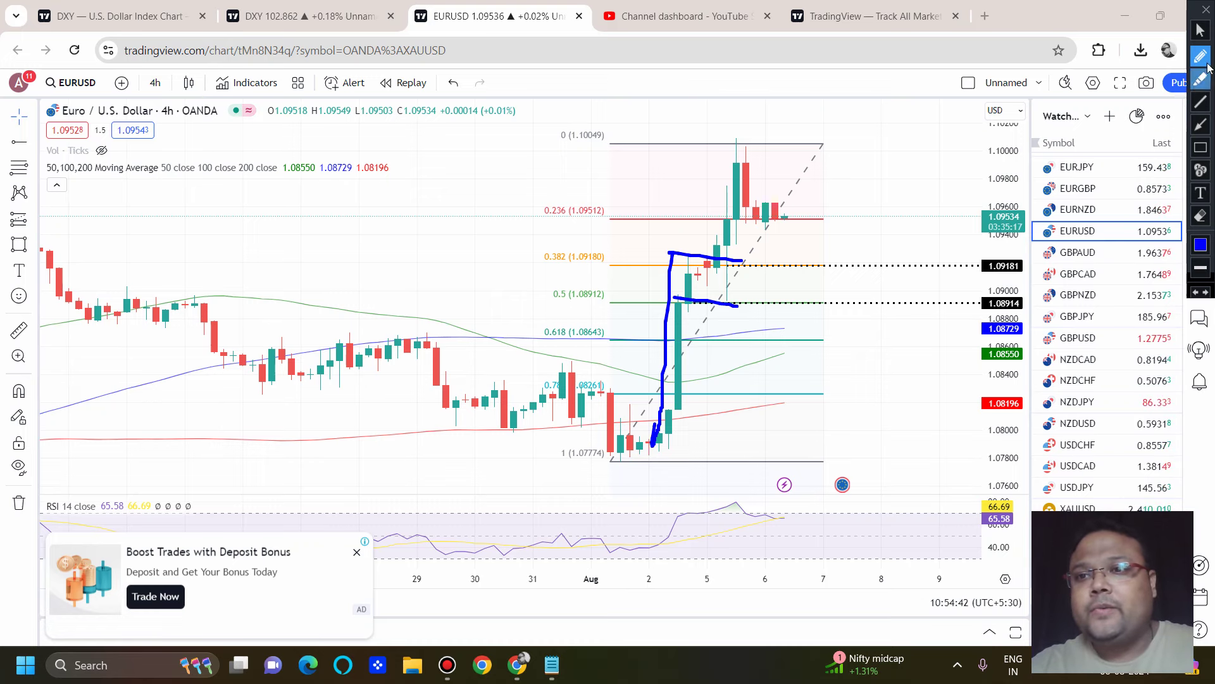
{"action": "left_click", "coordinate": [1205, 8]}
Handwrite 1.1000 on the EURUSD chart and draw a large circle around it.
{"action": "scroll", "coordinate": [641, 229], "scroll_direction": "up", "scroll_amount": 2}
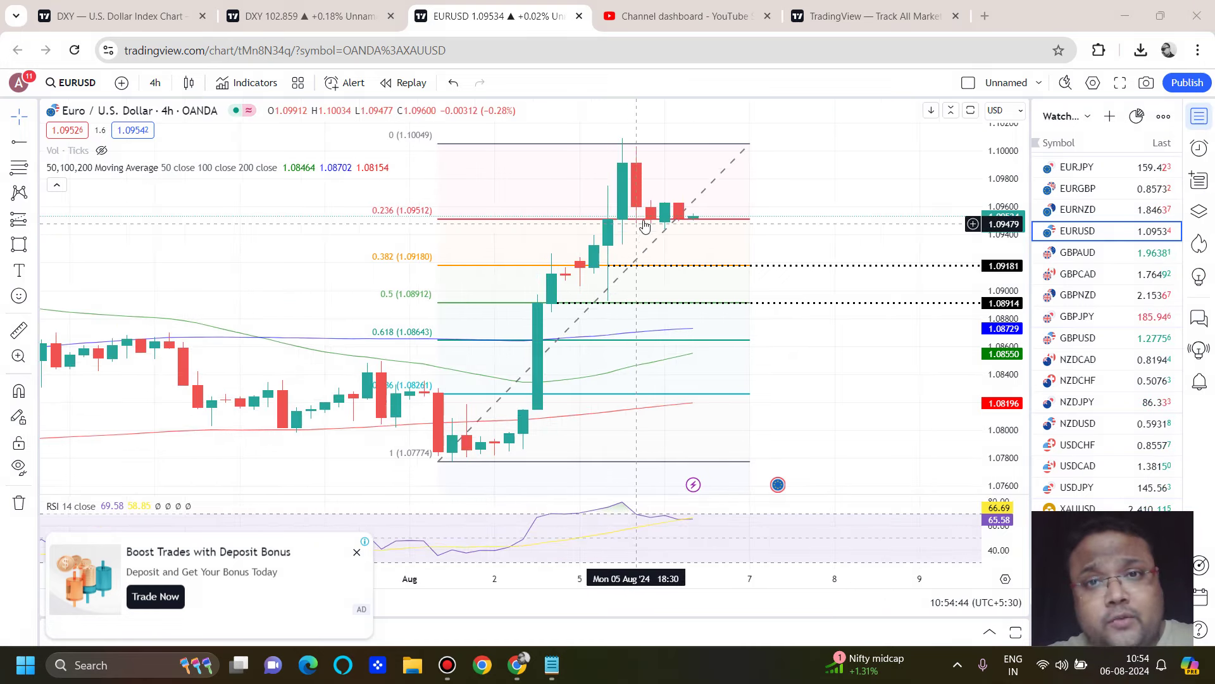
{"action": "scroll", "coordinate": [641, 229], "scroll_direction": "down", "scroll_amount": 2}
{"action": "mouse_move", "coordinate": [702, 11]}
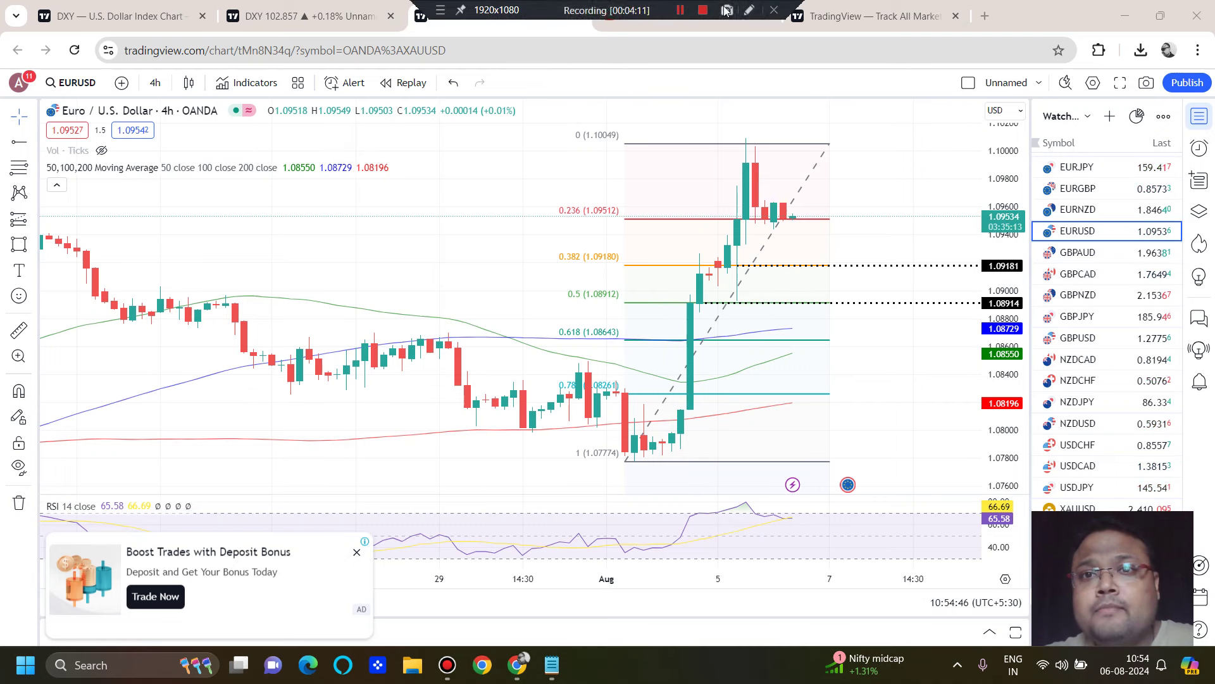
{"action": "left_click", "coordinate": [749, 10]}
{"action": "left_click_drag", "start_coordinate": [389, 152], "coordinate": [391, 228]}
{"action": "left_click", "coordinate": [433, 199]}
{"action": "mouse_move", "coordinate": [457, 145]}
{"action": "left_mouse_down"}
{"action": "mouse_move", "coordinate": [458, 172]}
{"action": "mouse_move", "coordinate": [505, 181]}
{"action": "mouse_move", "coordinate": [552, 168]}
{"action": "left_mouse_up"}
{"action": "mouse_move", "coordinate": [385, 106]}
{"action": "left_mouse_down"}
{"action": "mouse_move", "coordinate": [192, 188]}
{"action": "mouse_move", "coordinate": [400, 38]}
{"action": "left_mouse_up"}
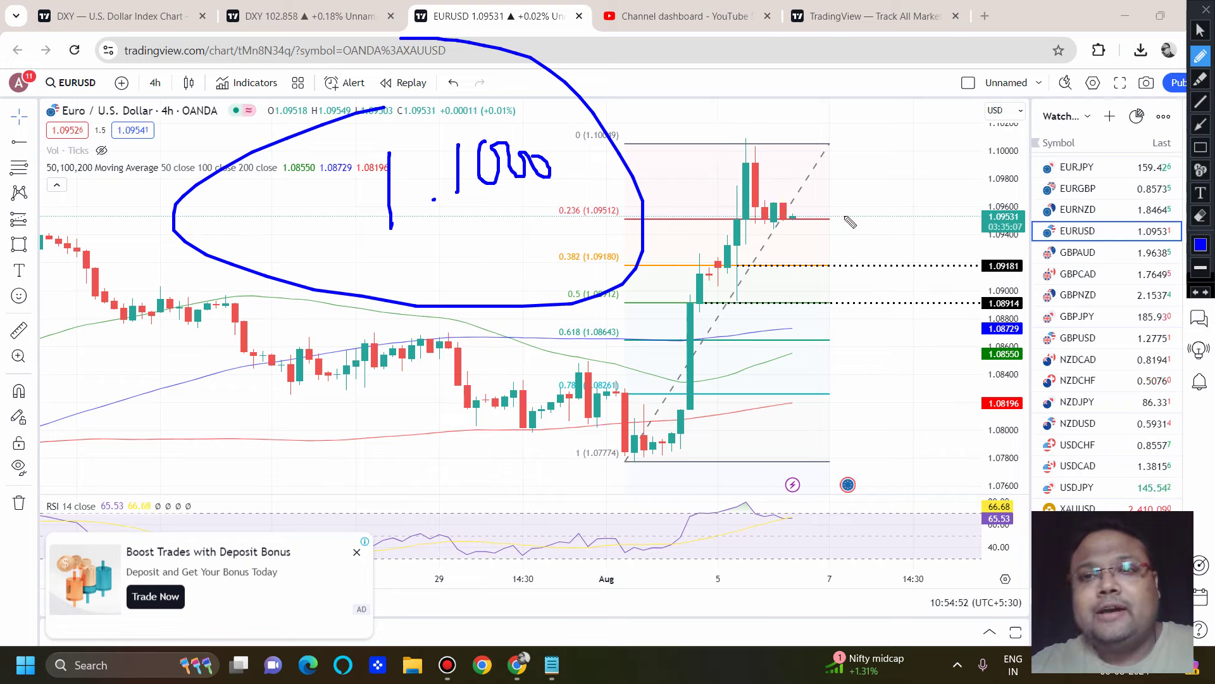
Handwrite CMP beside the latest EURUSD candle, sketch angled strokes over the circled value, and clear the markings.
{"action": "mouse_move", "coordinate": [826, 202]}
{"action": "left_mouse_down"}
{"action": "mouse_move", "coordinate": [847, 223]}
{"action": "mouse_move", "coordinate": [894, 220]}
{"action": "mouse_move", "coordinate": [899, 196]}
{"action": "mouse_move", "coordinate": [902, 209]}
{"action": "left_mouse_up"}
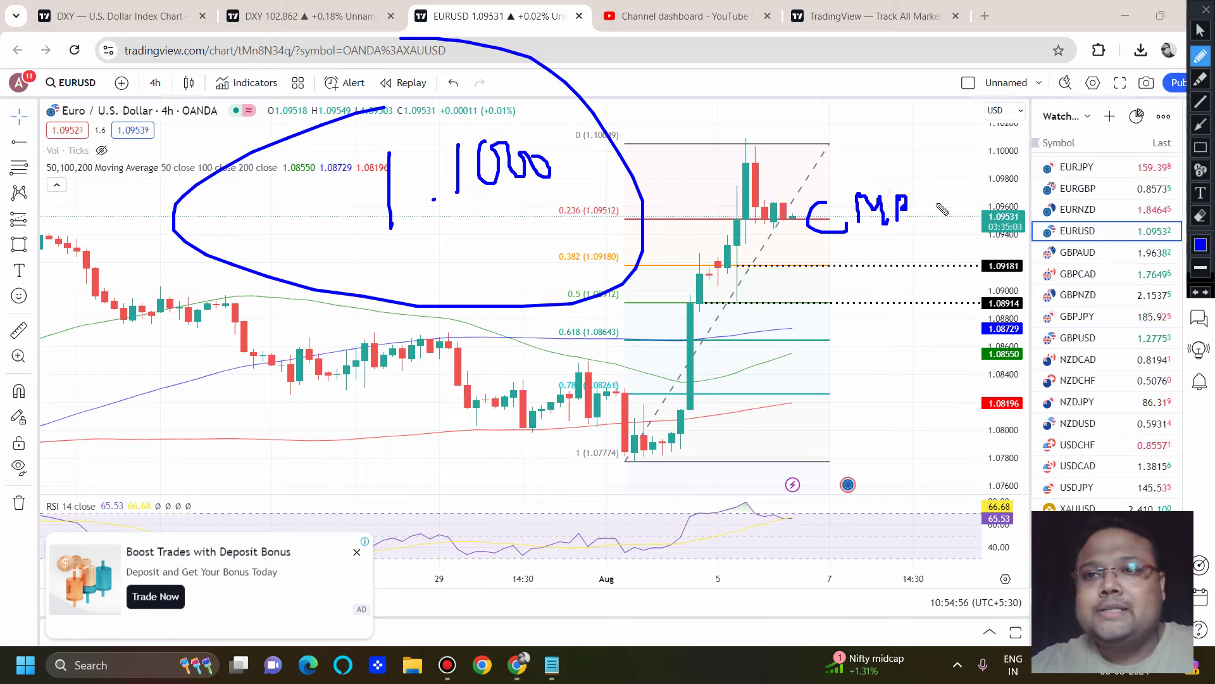
{"action": "left_click_drag", "start_coordinate": [160, 274], "coordinate": [310, 231]}
{"action": "left_click_drag", "start_coordinate": [218, 202], "coordinate": [280, 363]}
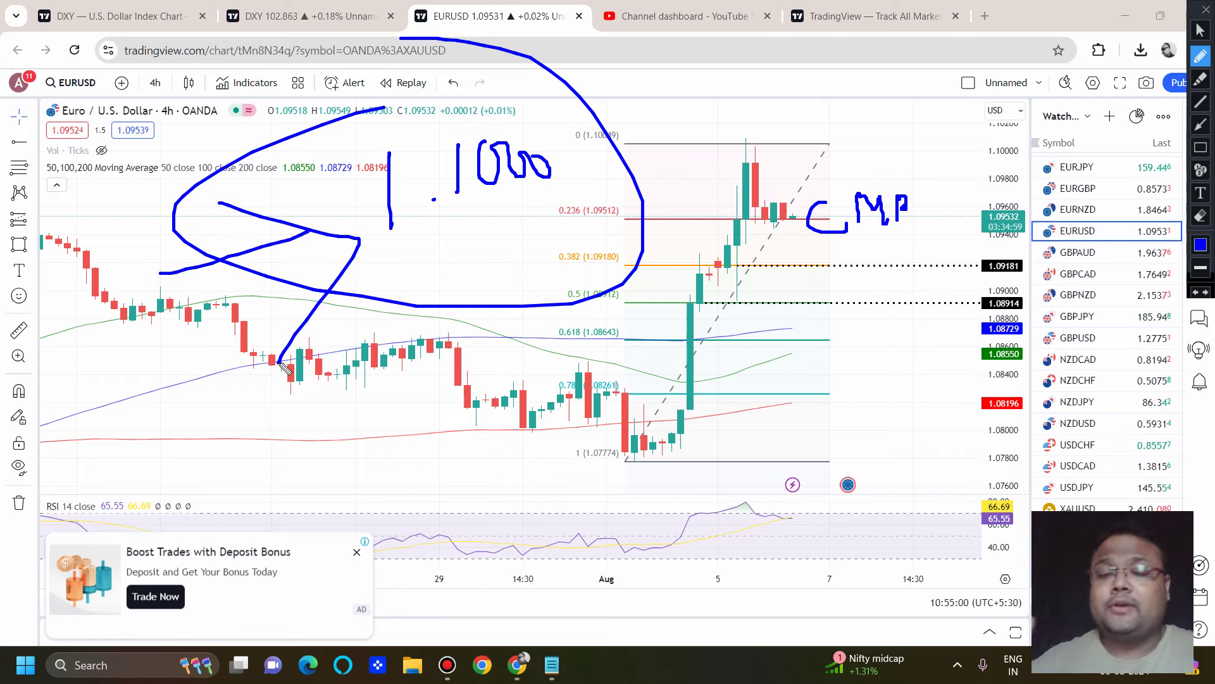
{"action": "left_click", "coordinate": [1202, 10]}
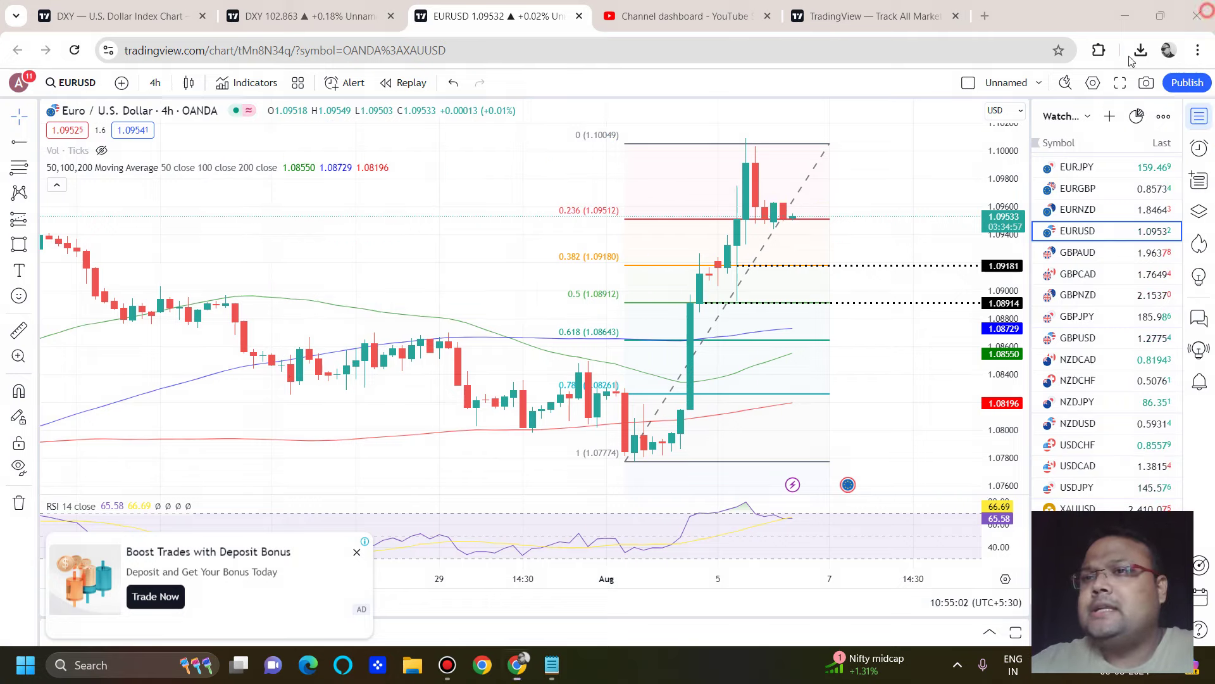
Set the EURUSD chart's timeframe to 1 day.
{"action": "left_click", "coordinate": [155, 82]}
{"action": "scroll", "coordinate": [163, 553], "scroll_direction": "down", "scroll_amount": 4}
{"action": "left_click", "coordinate": [165, 486]}
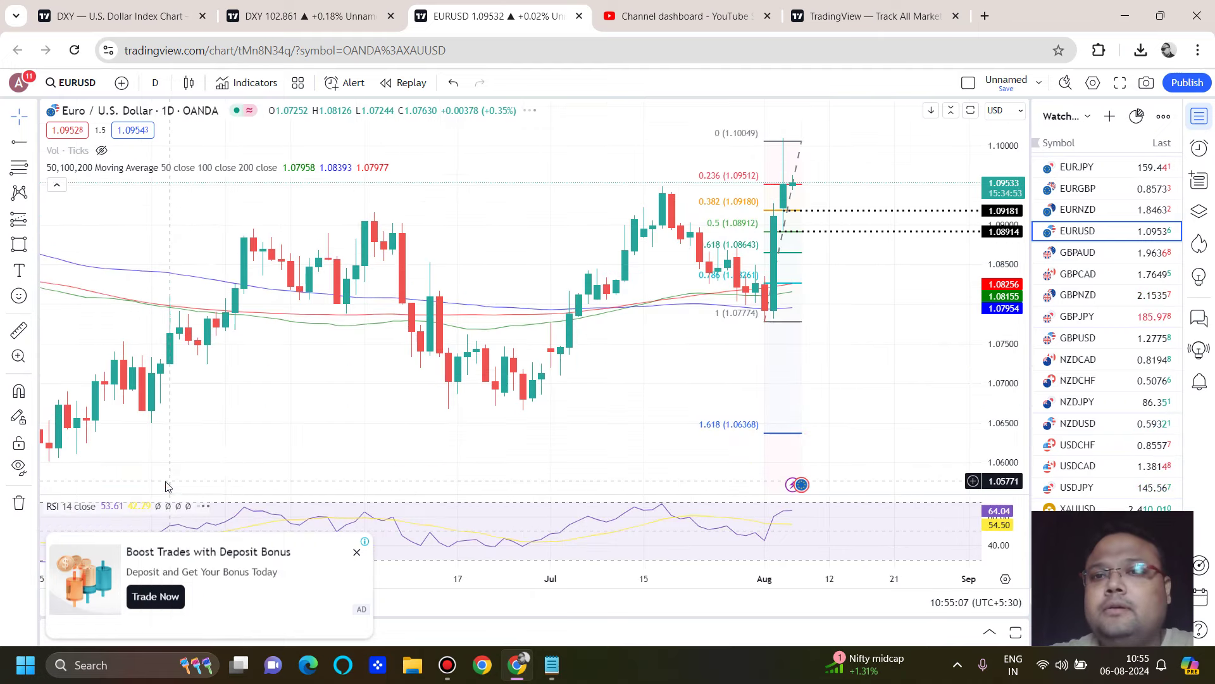
Draw a rising freehand line across the EURUSD July and August price highs and a falling line across the matching RSI peaks.
{"action": "scroll", "coordinate": [690, 389], "scroll_direction": "down", "scroll_amount": 4}
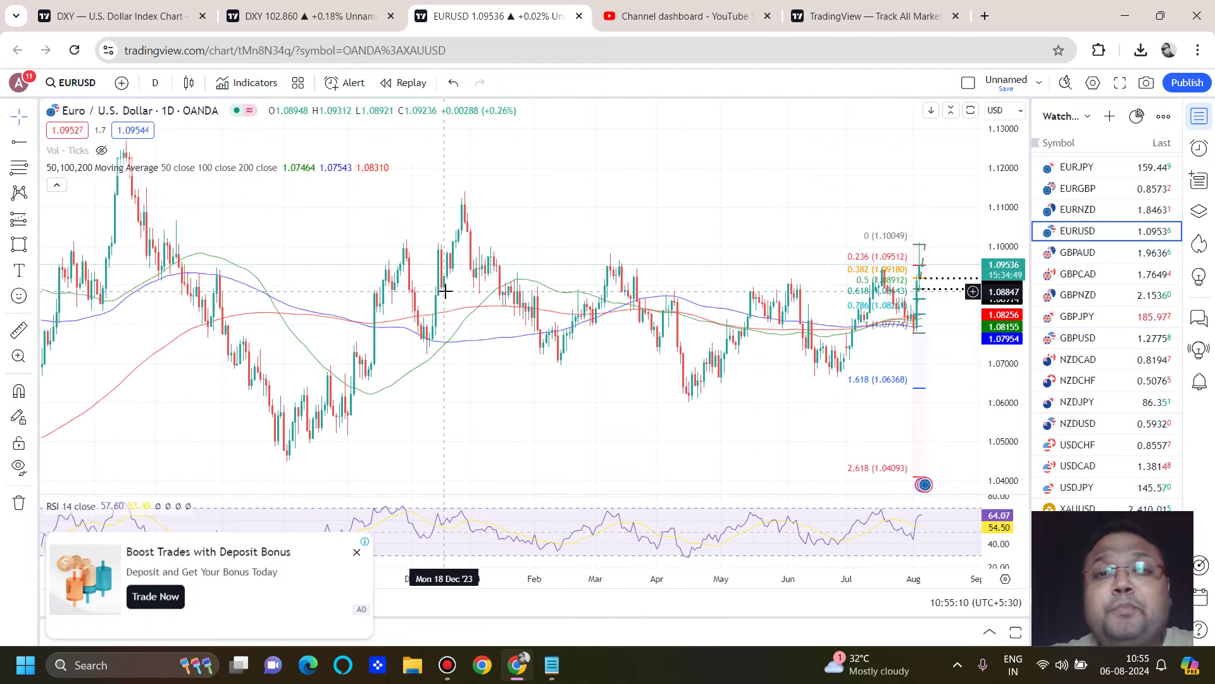
{"action": "scroll", "coordinate": [446, 292], "scroll_direction": "up", "scroll_amount": 1}
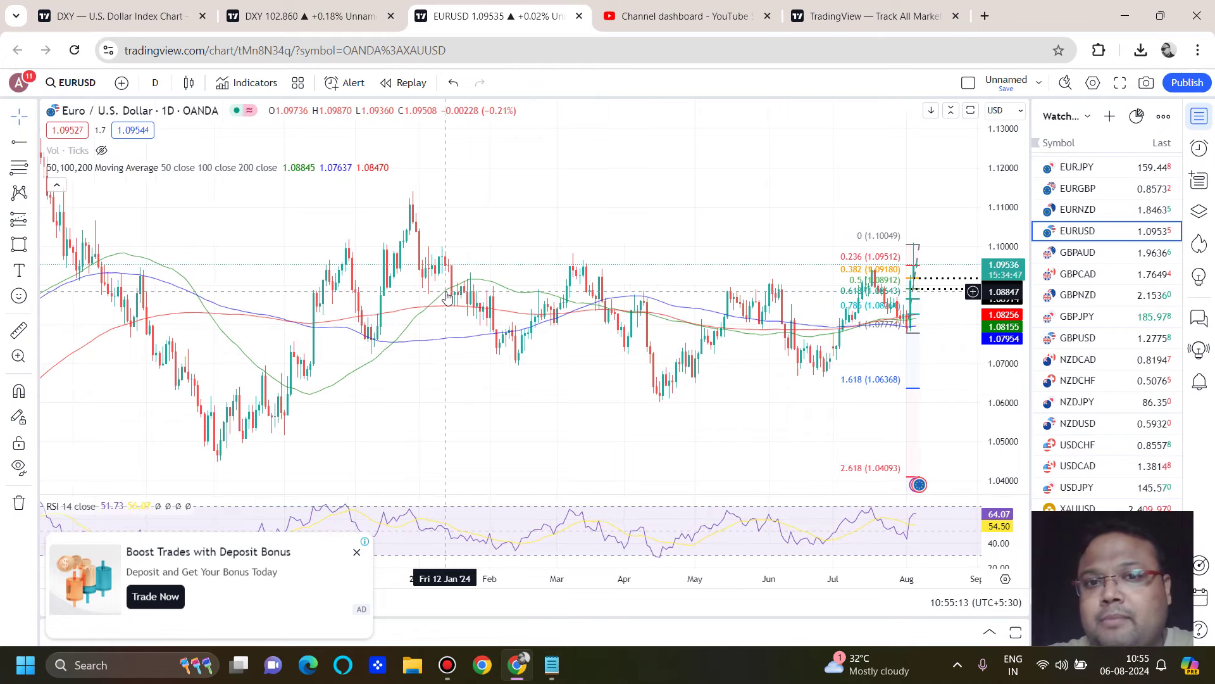
{"action": "scroll", "coordinate": [446, 293], "scroll_direction": "up", "scroll_amount": 4}
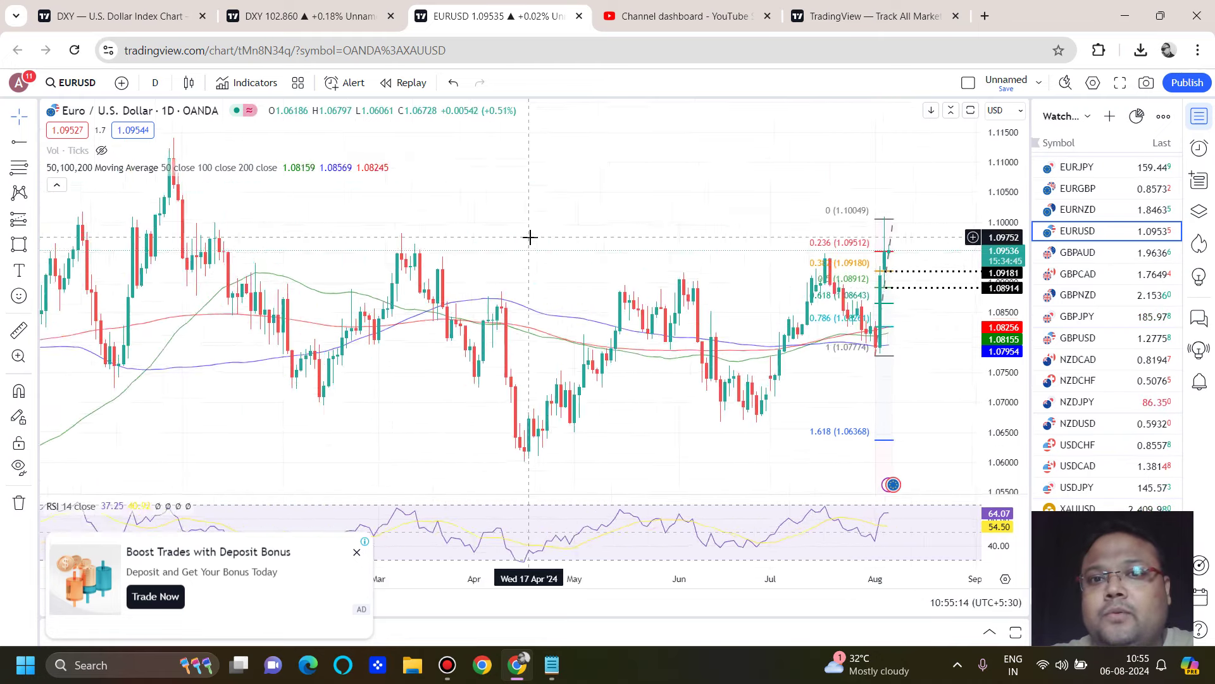
{"action": "scroll", "coordinate": [807, 233], "scroll_direction": "down", "scroll_amount": 3}
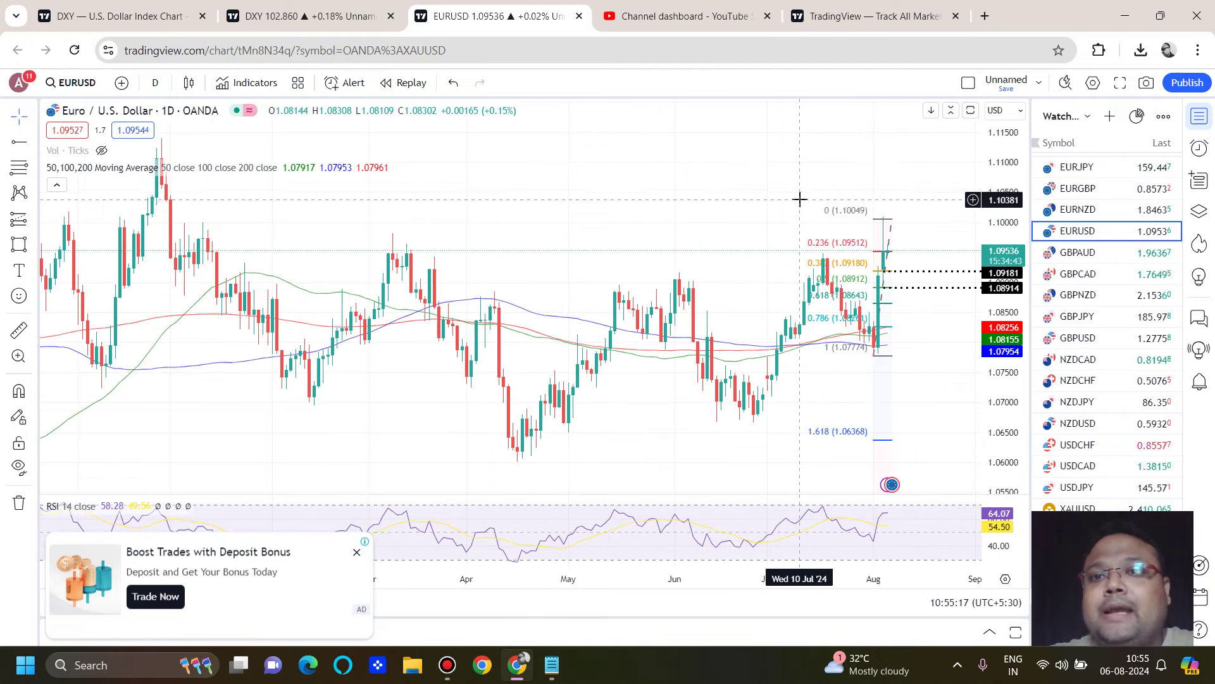
{"action": "scroll", "coordinate": [773, 291], "scroll_direction": "up", "scroll_amount": 2}
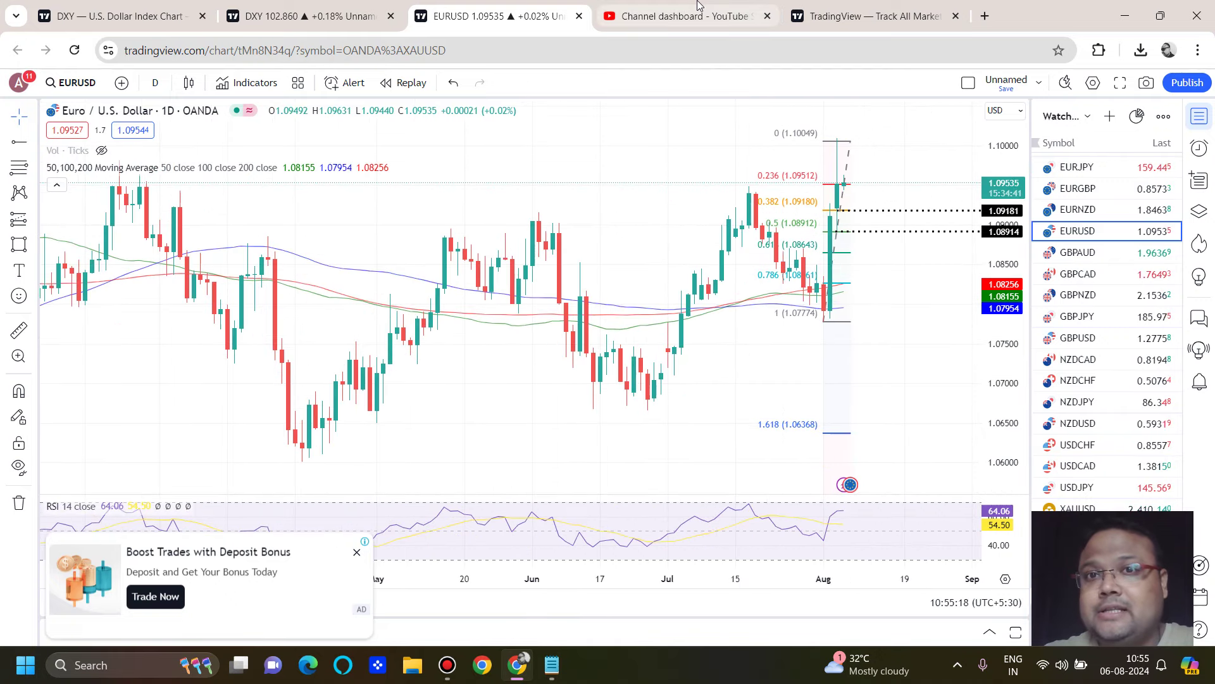
{"action": "left_click", "coordinate": [749, 10]}
{"action": "left_click_drag", "start_coordinate": [747, 190], "coordinate": [838, 144]}
{"action": "left_click_drag", "start_coordinate": [752, 499], "coordinate": [837, 508]}
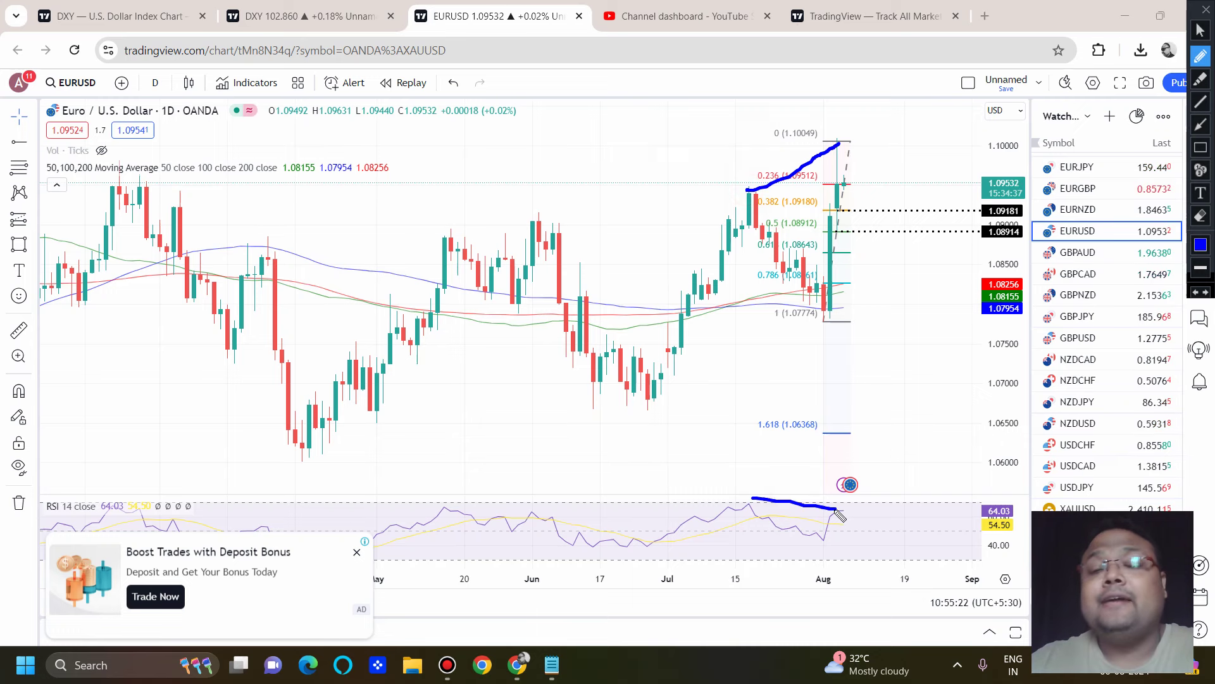
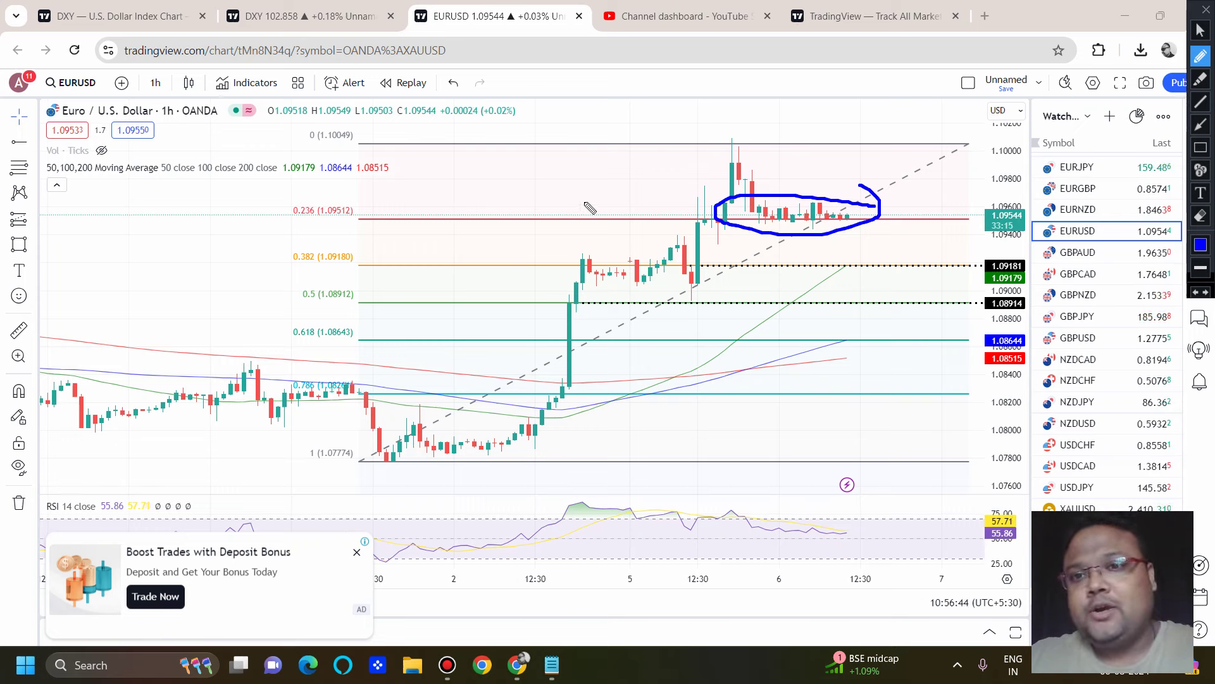
Circle a short handwritten label beside the encircled EURUSD consolidation, and handwrite 1.0918 below the moving averages.
{"action": "mouse_move", "coordinate": [891, 222]}
{"action": "left_mouse_down"}
{"action": "mouse_move", "coordinate": [898, 200]}
{"action": "mouse_move", "coordinate": [918, 214]}
{"action": "mouse_move", "coordinate": [894, 223]}
{"action": "mouse_move", "coordinate": [896, 169]}
{"action": "left_mouse_up"}
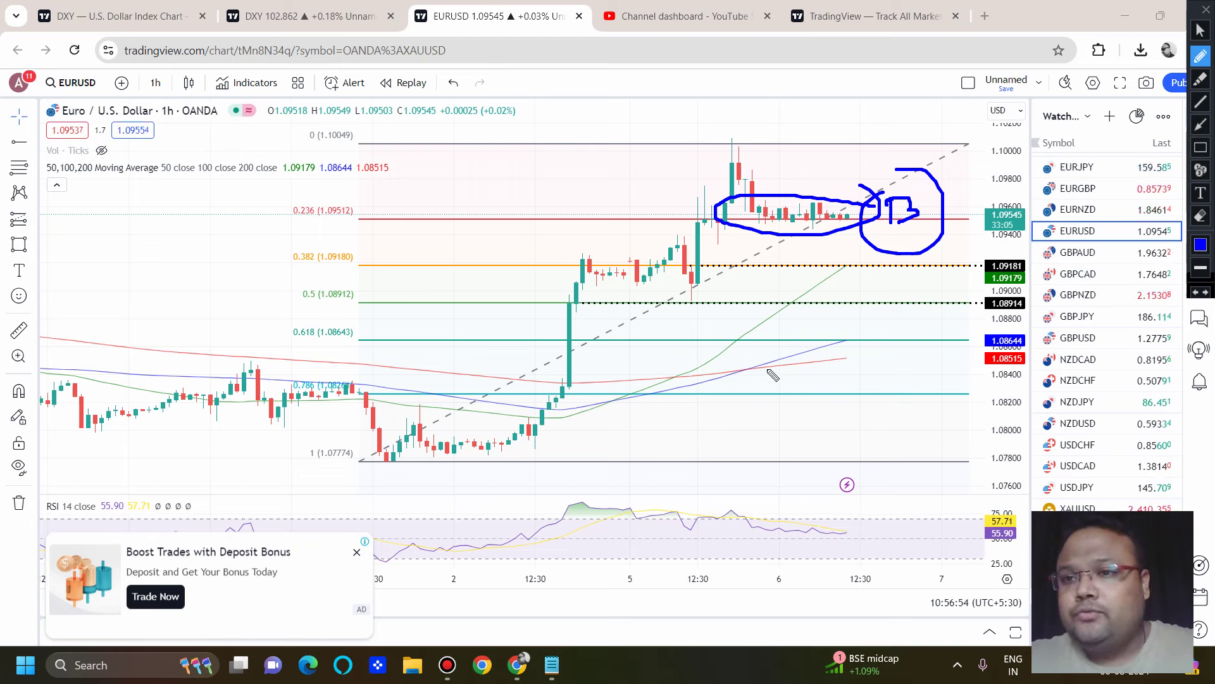
{"action": "left_click_drag", "start_coordinate": [750, 340], "coordinate": [761, 435]}
{"action": "left_click", "coordinate": [788, 410]}
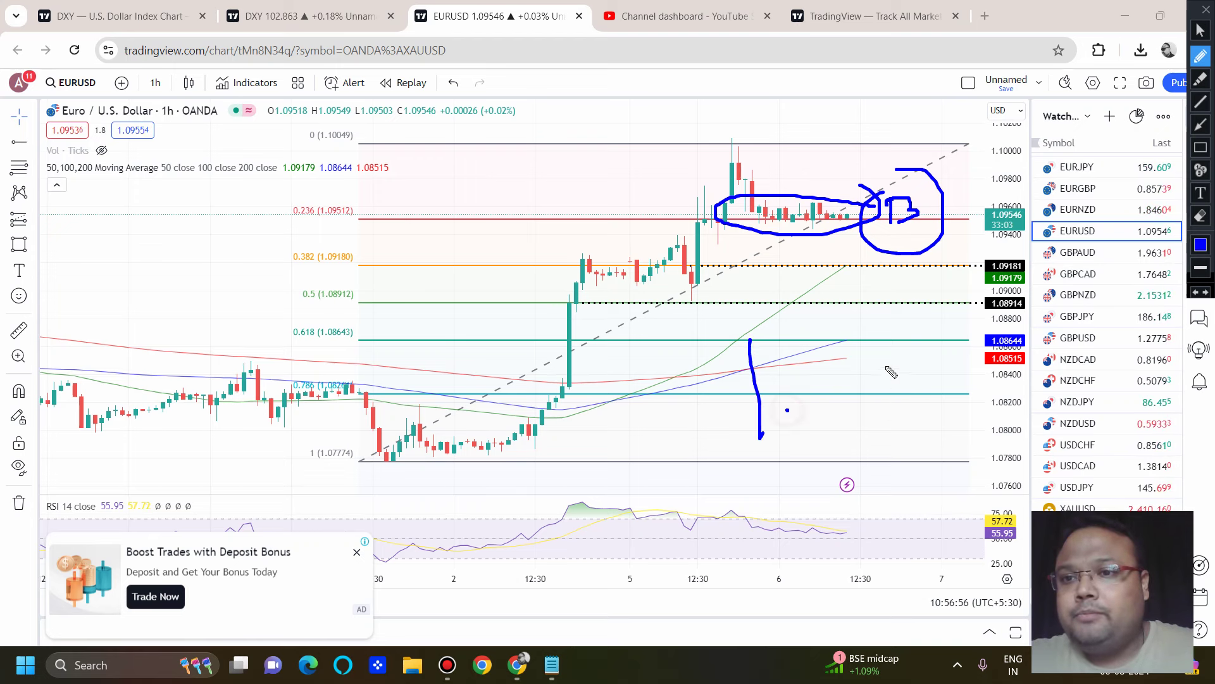
{"action": "mouse_move", "coordinate": [866, 350]}
{"action": "left_mouse_down"}
{"action": "mouse_move", "coordinate": [949, 396]}
{"action": "mouse_move", "coordinate": [943, 434]}
{"action": "left_mouse_up"}
{"action": "left_click_drag", "start_coordinate": [975, 378], "coordinate": [974, 438]}
{"action": "mouse_move", "coordinate": [1039, 362]}
{"action": "left_mouse_down"}
{"action": "mouse_move", "coordinate": [1028, 457]}
{"action": "mouse_move", "coordinate": [1040, 367]}
{"action": "left_mouse_up"}
Handwrite 1.0890 beneath 1.0918, across the RSI pane of the EURUSD chart.
{"action": "left_click_drag", "start_coordinate": [719, 505], "coordinate": [718, 578]}
{"action": "left_click", "coordinate": [765, 557]}
{"action": "mouse_move", "coordinate": [820, 489]}
{"action": "left_mouse_down"}
{"action": "mouse_move", "coordinate": [863, 578]}
{"action": "mouse_move", "coordinate": [879, 500]}
{"action": "left_mouse_up"}
{"action": "mouse_move", "coordinate": [929, 512]}
{"action": "left_mouse_down"}
{"action": "mouse_move", "coordinate": [910, 524]}
{"action": "mouse_move", "coordinate": [919, 590]}
{"action": "mouse_move", "coordinate": [965, 494]}
{"action": "mouse_move", "coordinate": [955, 535]}
{"action": "left_mouse_up"}
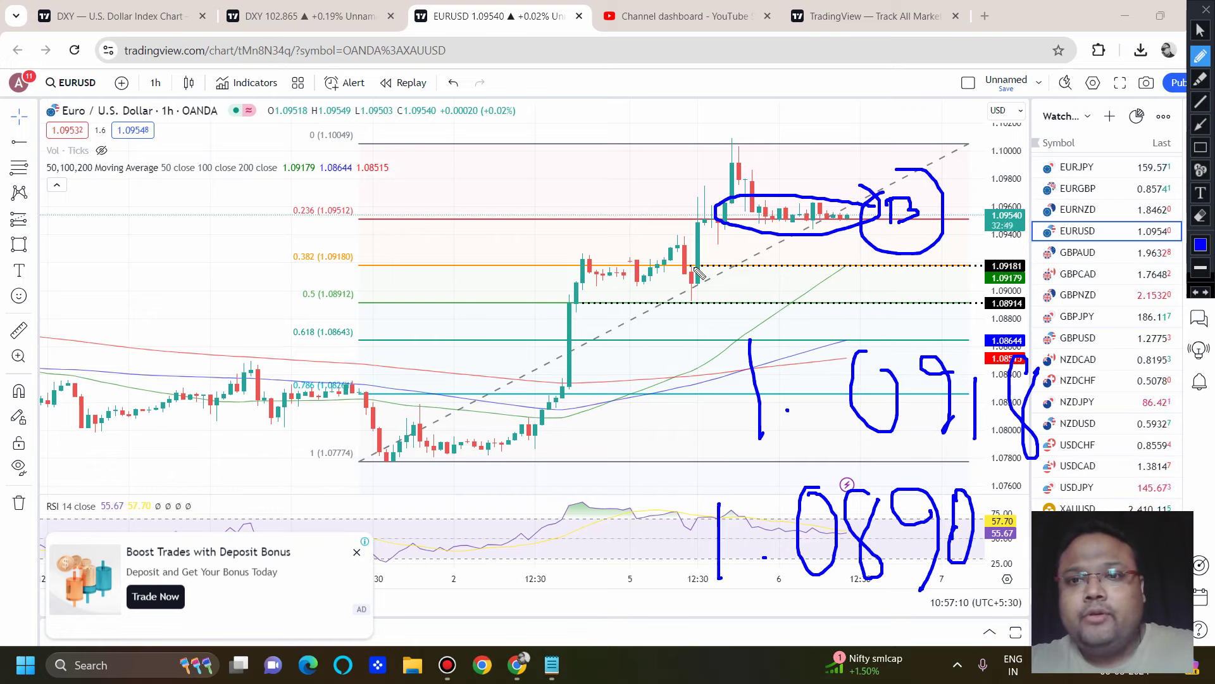
Trace the 1.09181 level and loop around the 1.08914 level on the EURUSD chart, then clear the freehand markings.
{"action": "left_click_drag", "start_coordinate": [699, 268], "coordinate": [855, 269]}
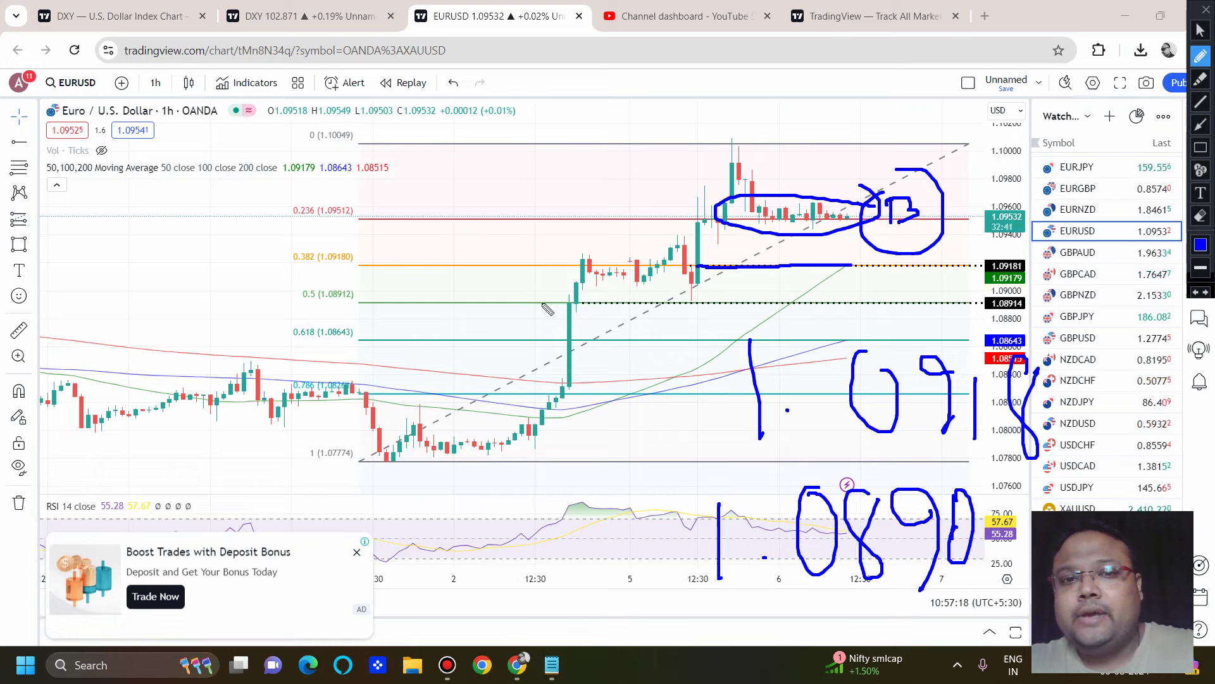
{"action": "mouse_move", "coordinate": [703, 293]}
{"action": "left_mouse_down"}
{"action": "mouse_move", "coordinate": [716, 320]}
{"action": "mouse_move", "coordinate": [921, 320]}
{"action": "mouse_move", "coordinate": [978, 286]}
{"action": "mouse_move", "coordinate": [626, 294]}
{"action": "left_mouse_up"}
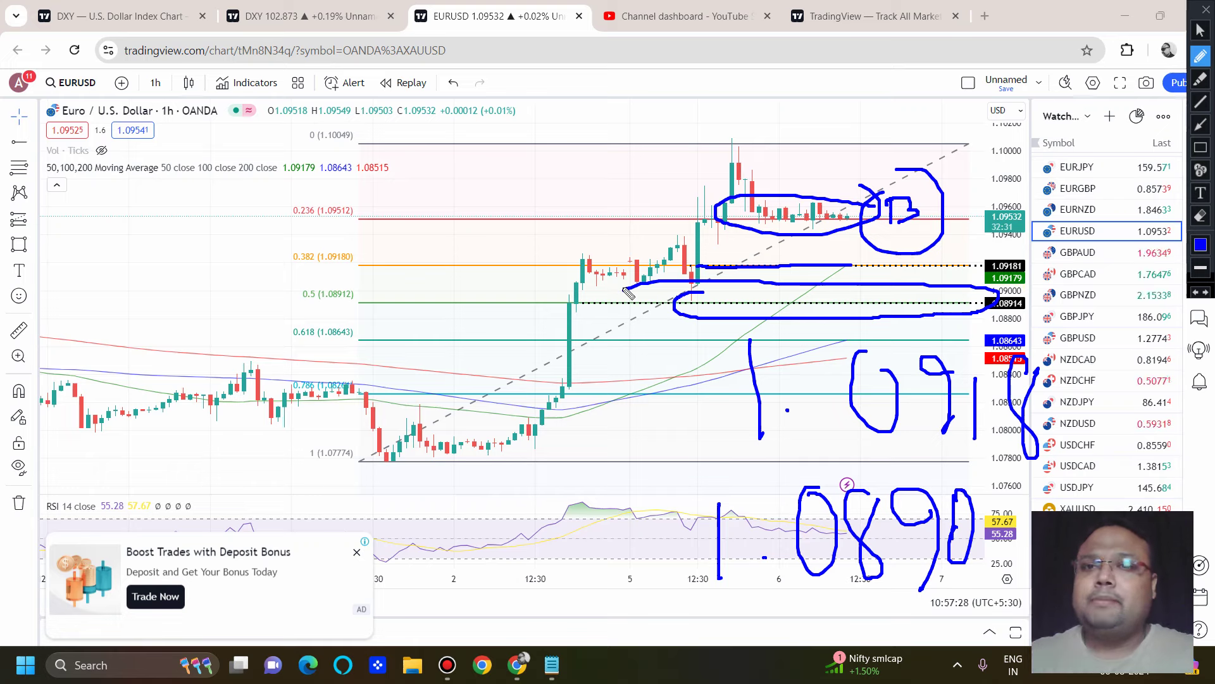
{"action": "mouse_move", "coordinate": [772, 250]}
{"action": "left_mouse_down"}
{"action": "mouse_move", "coordinate": [804, 229]}
{"action": "mouse_move", "coordinate": [822, 256]}
{"action": "left_mouse_up"}
{"action": "left_click", "coordinate": [1205, 9]}
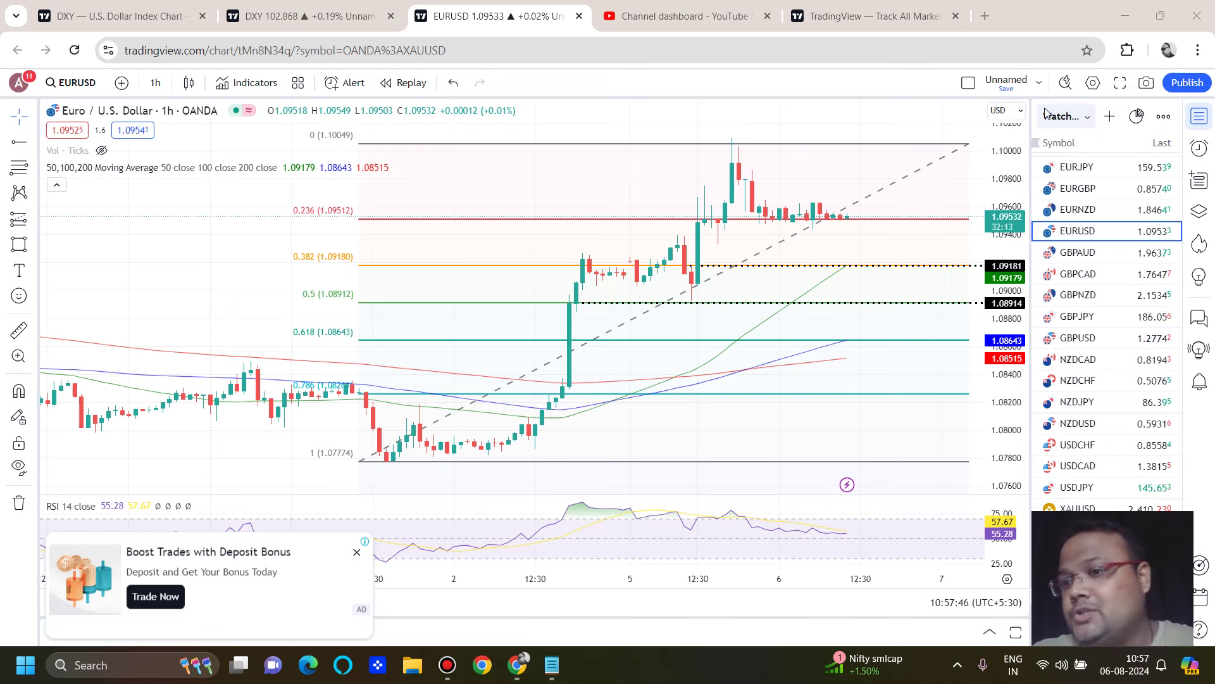
Open the GBPUSD chart and set its timeframe to 4 hours.
{"action": "left_click", "coordinate": [1077, 337]}
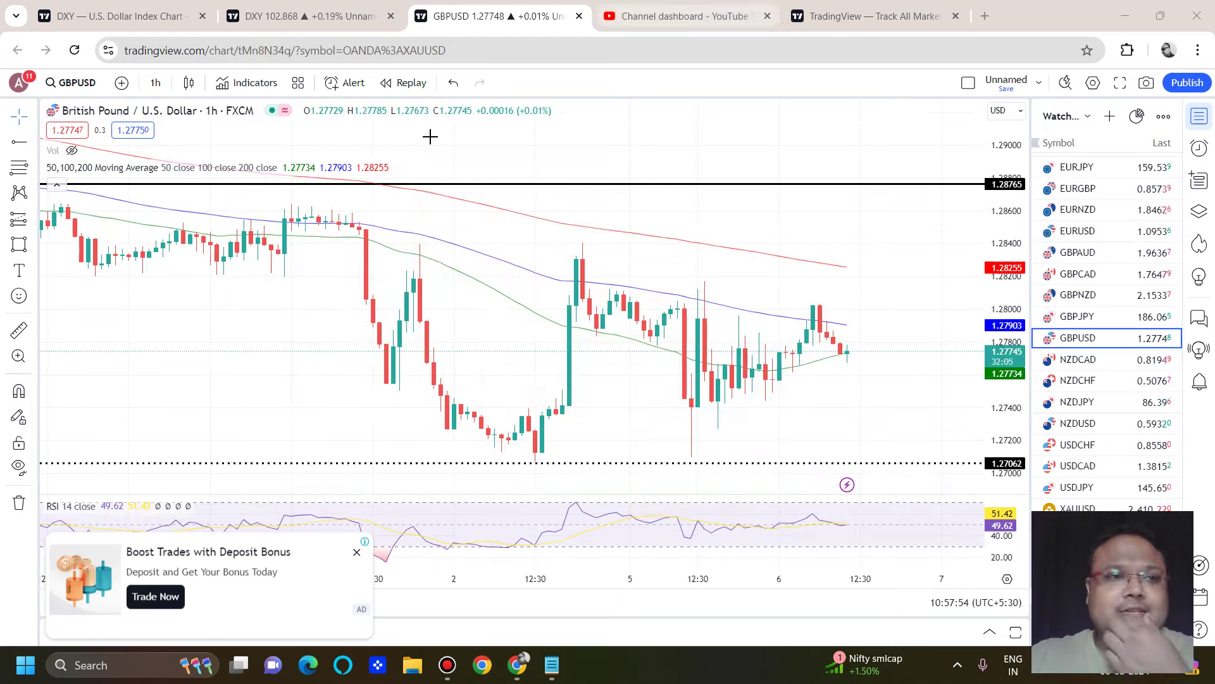
{"action": "left_click", "coordinate": [155, 82]}
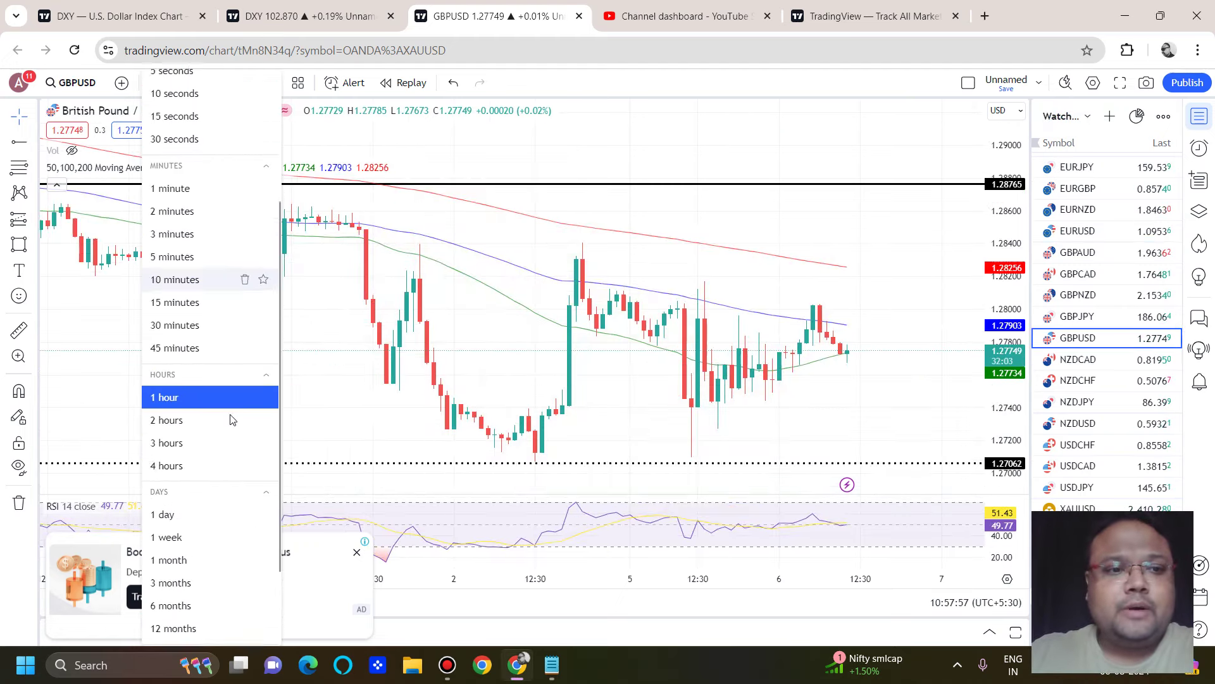
{"action": "scroll", "coordinate": [215, 405], "scroll_direction": "down", "scroll_amount": 2}
{"action": "left_click", "coordinate": [201, 435]}
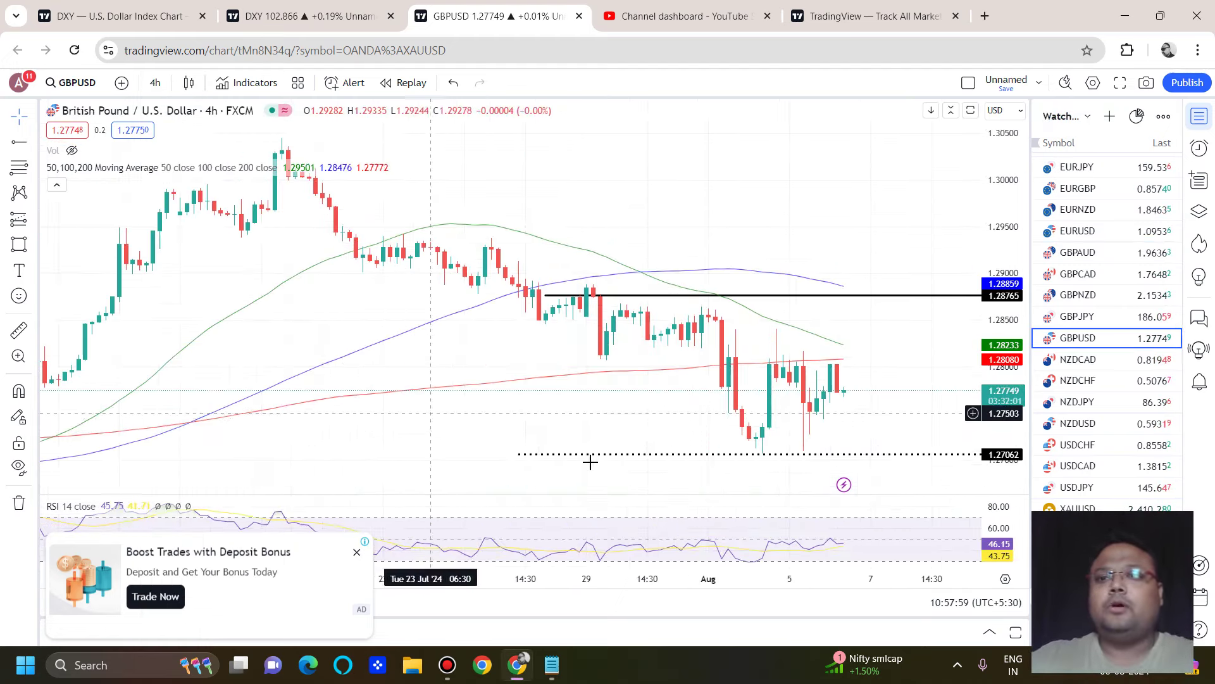
Draw a Fibonacci retracement on the GBPUSD chart from the July high at 1.30459 down to the August low at 1.27046.
{"action": "scroll", "coordinate": [592, 463], "scroll_direction": "down", "scroll_amount": 2}
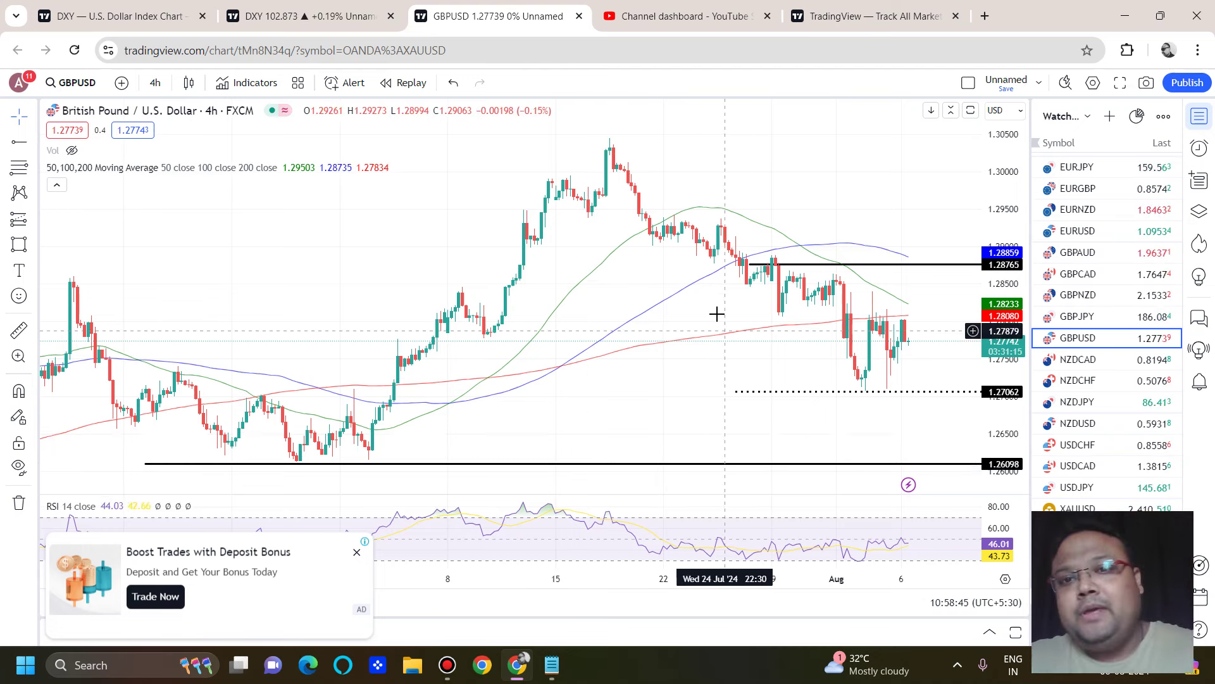
{"action": "scroll", "coordinate": [677, 273], "scroll_direction": "up", "scroll_amount": 2}
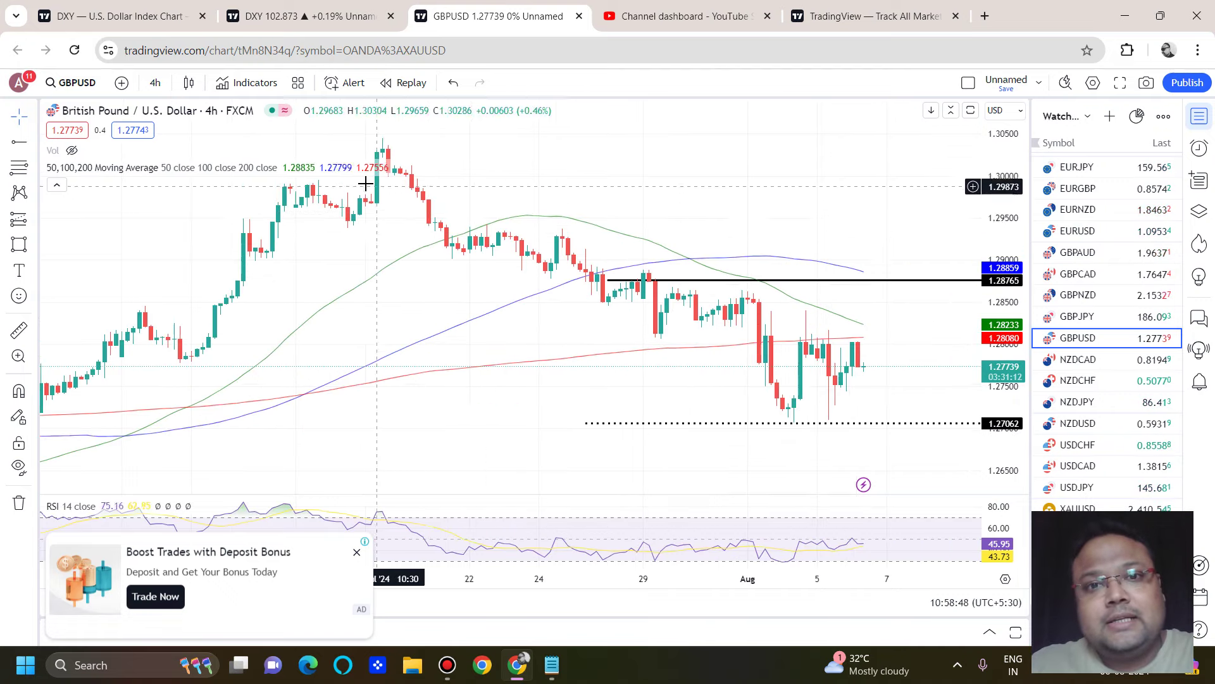
{"action": "scroll", "coordinate": [795, 383], "scroll_direction": "down", "scroll_amount": 3}
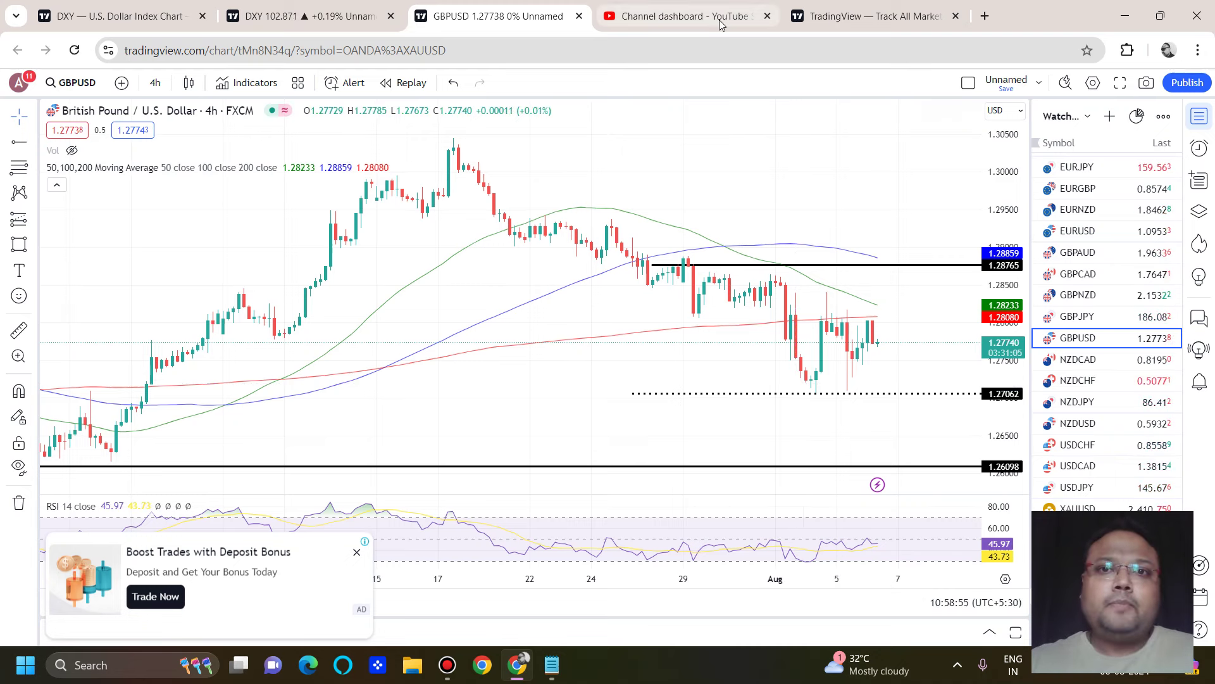
{"action": "left_click", "coordinate": [19, 166]}
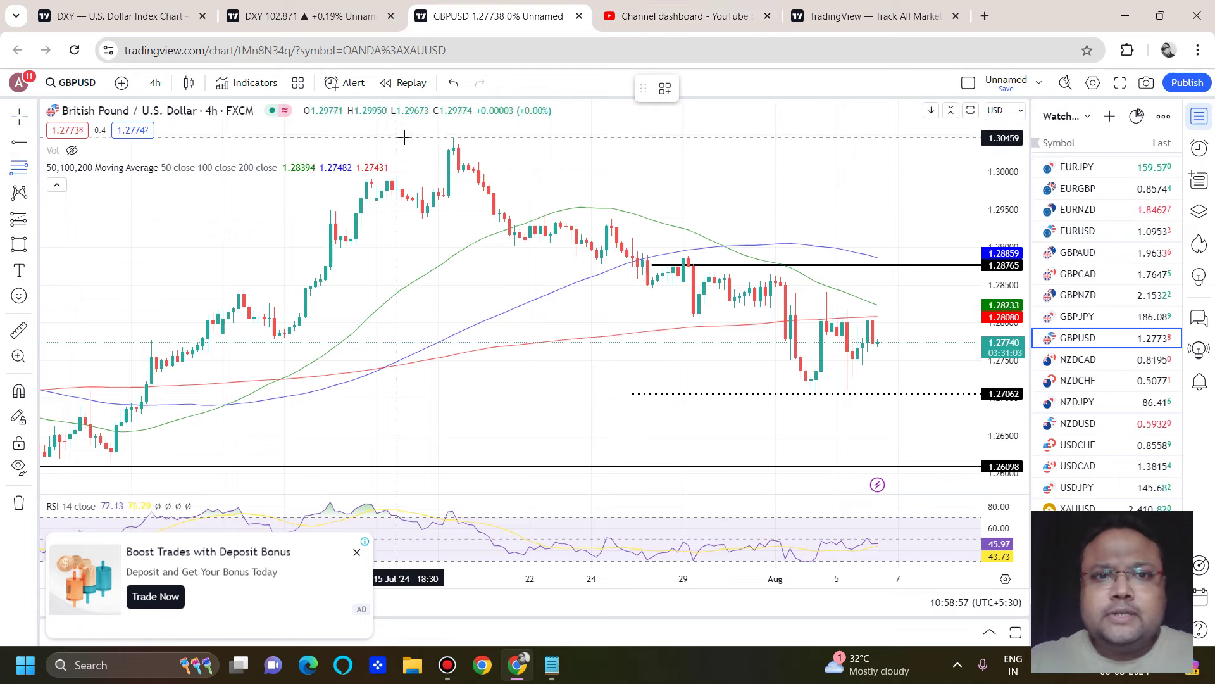
{"action": "left_click", "coordinate": [934, 393]}
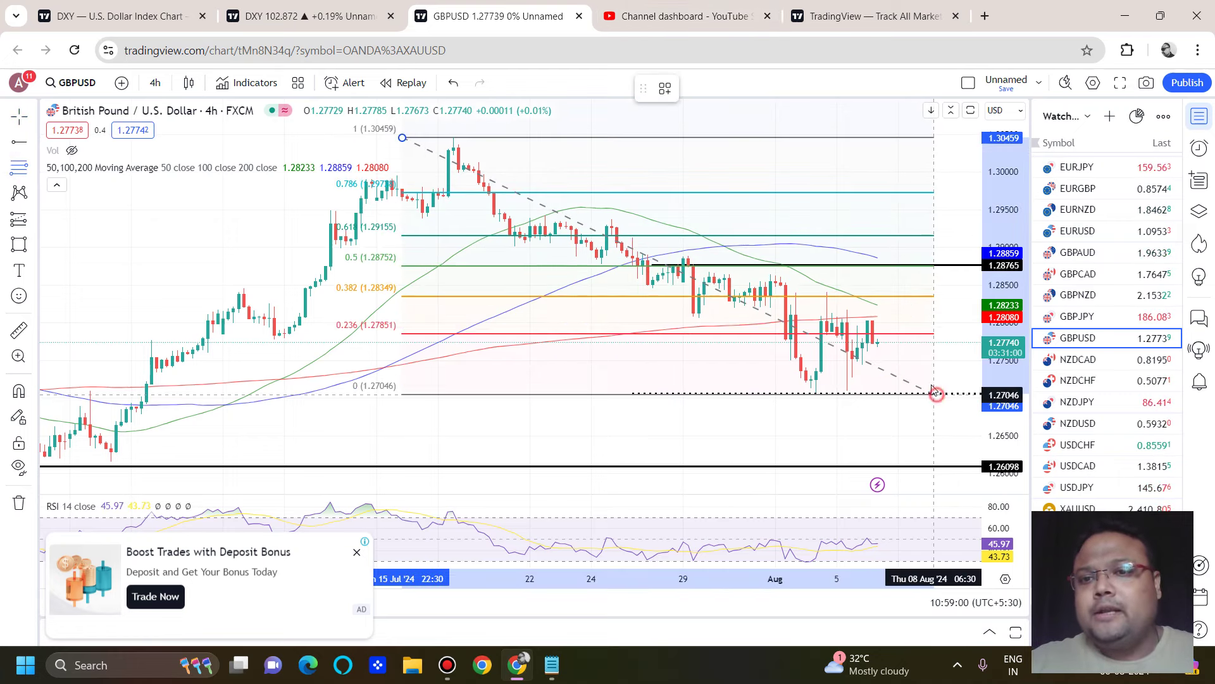
Turn on the screen pen and handwrite 1.2876 above the recent GBPUSD candles.
{"action": "key", "text": "ctrl+shift+p"}
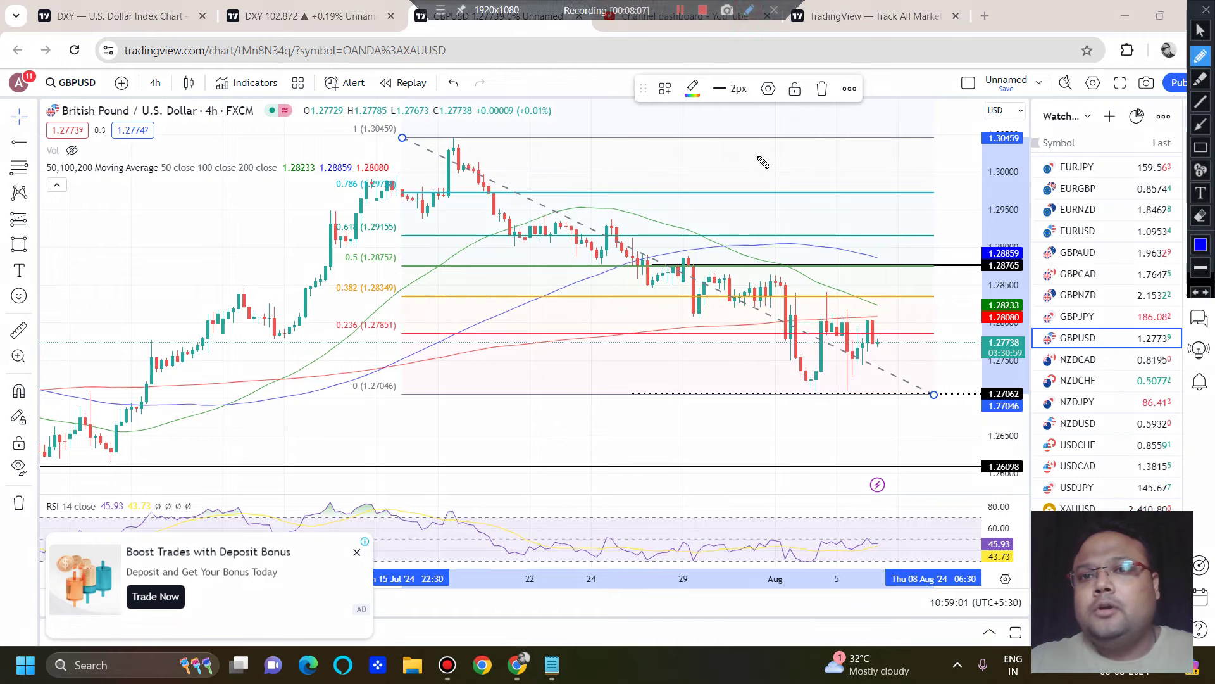
{"action": "left_click_drag", "start_coordinate": [738, 148], "coordinate": [744, 226]}
{"action": "left_click", "coordinate": [787, 219]}
{"action": "left_click_drag", "start_coordinate": [817, 180], "coordinate": [861, 209]}
{"action": "mouse_move", "coordinate": [874, 155]}
{"action": "left_mouse_down"}
{"action": "mouse_move", "coordinate": [859, 166]}
{"action": "mouse_move", "coordinate": [874, 157]}
{"action": "mouse_move", "coordinate": [919, 185]}
{"action": "mouse_move", "coordinate": [930, 163]}
{"action": "left_mouse_up"}
{"action": "left_click_drag", "start_coordinate": [954, 134], "coordinate": [949, 166]}
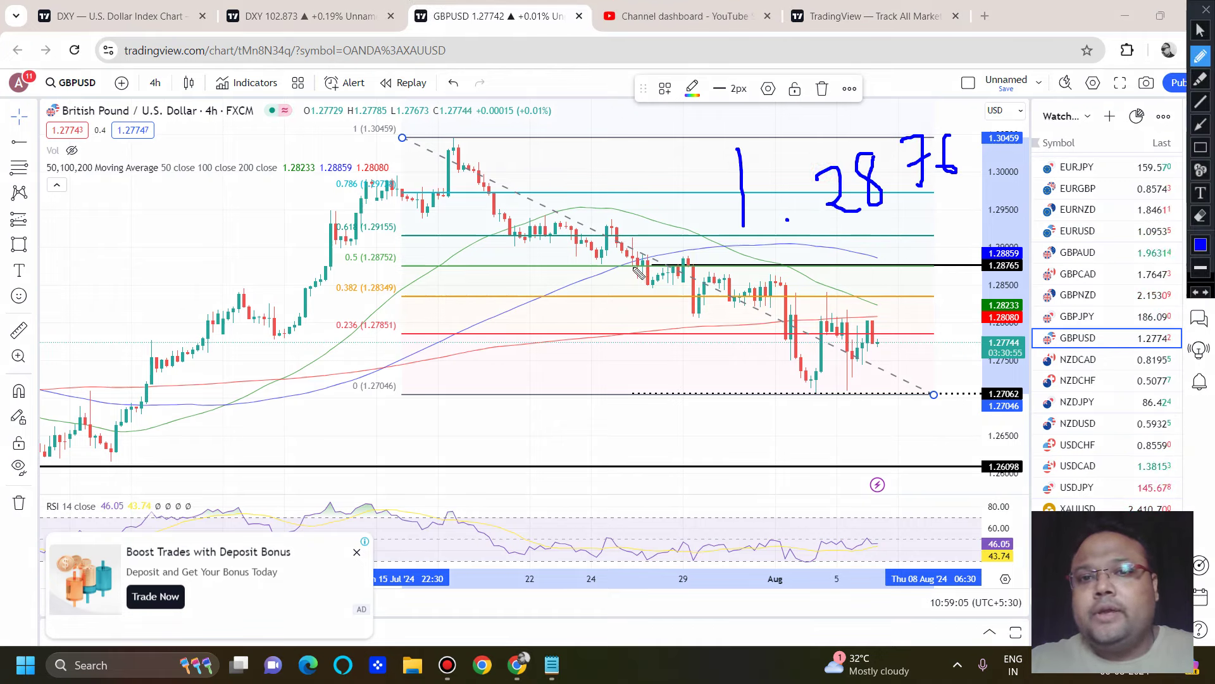
Underline the 1.28765 level, handwrite S = R beneath it, circle where it meets the blue moving average, and clear the markings.
{"action": "left_click_drag", "start_coordinate": [622, 267], "coordinate": [682, 271]}
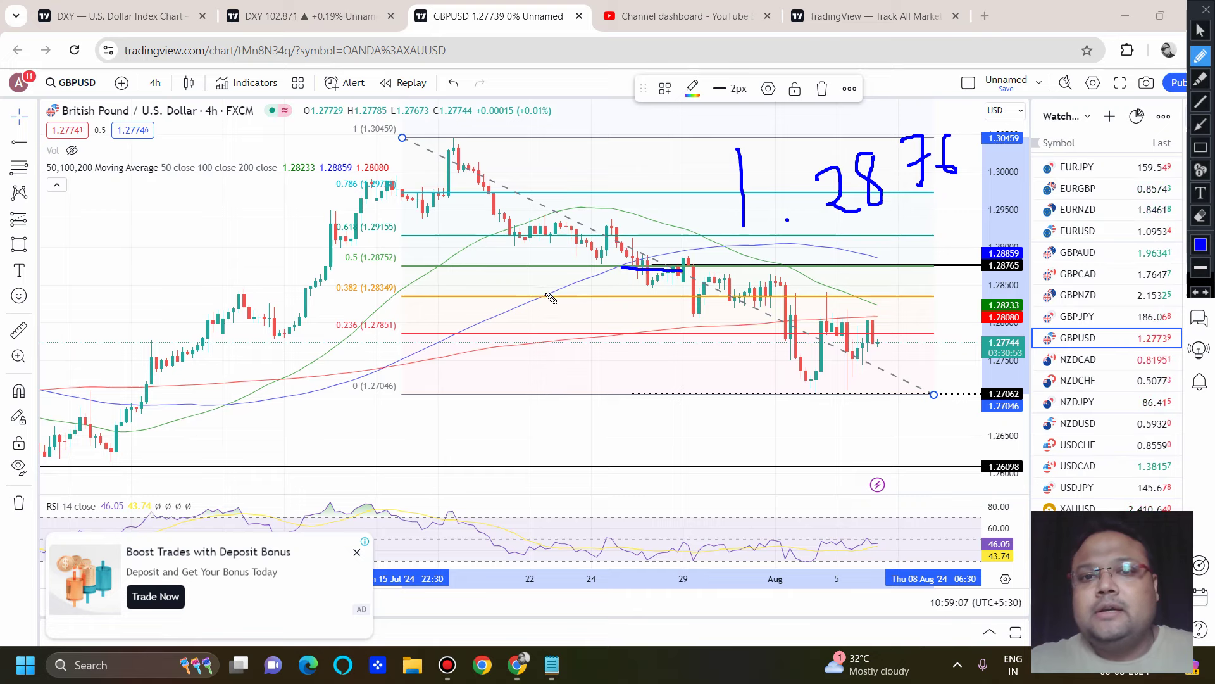
{"action": "mouse_move", "coordinate": [548, 290]}
{"action": "left_mouse_down"}
{"action": "mouse_move", "coordinate": [571, 329]}
{"action": "mouse_move", "coordinate": [624, 303]}
{"action": "left_mouse_up"}
{"action": "left_click_drag", "start_coordinate": [603, 316], "coordinate": [632, 310]}
{"action": "mouse_move", "coordinate": [659, 288]}
{"action": "left_mouse_down"}
{"action": "mouse_move", "coordinate": [656, 326]}
{"action": "mouse_move", "coordinate": [709, 326]}
{"action": "left_mouse_up"}
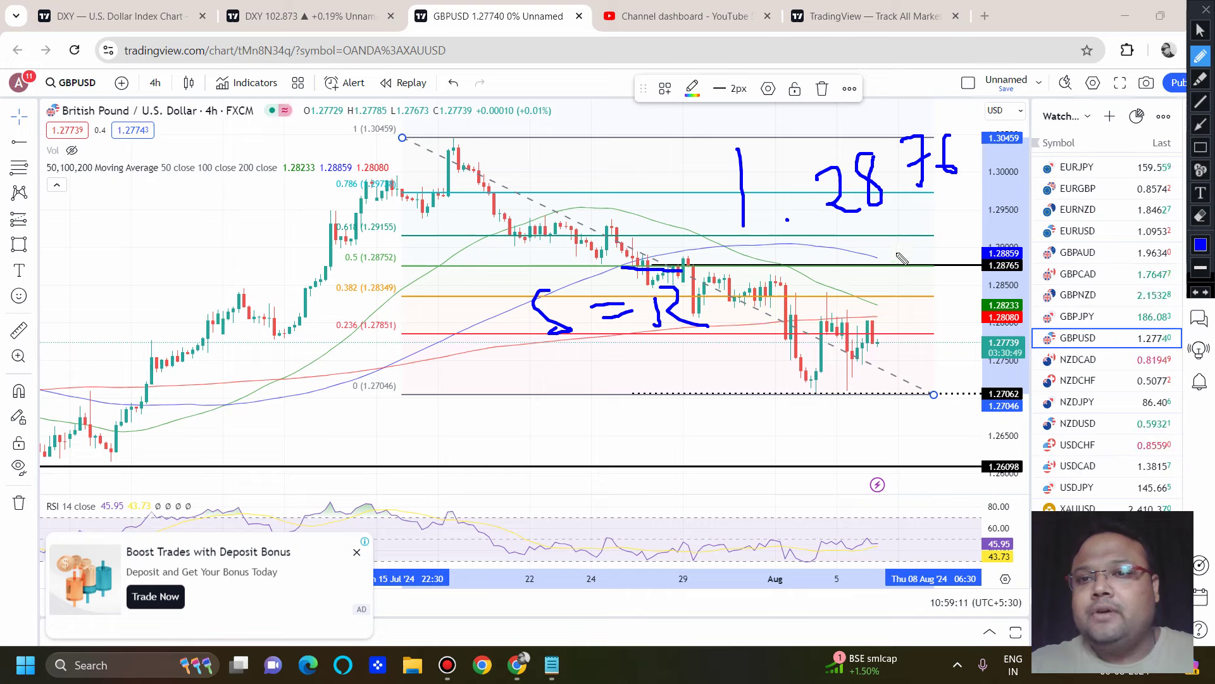
{"action": "mouse_move", "coordinate": [886, 245]}
{"action": "left_mouse_down"}
{"action": "mouse_move", "coordinate": [854, 275]}
{"action": "mouse_move", "coordinate": [919, 253]}
{"action": "mouse_move", "coordinate": [868, 243]}
{"action": "left_mouse_up"}
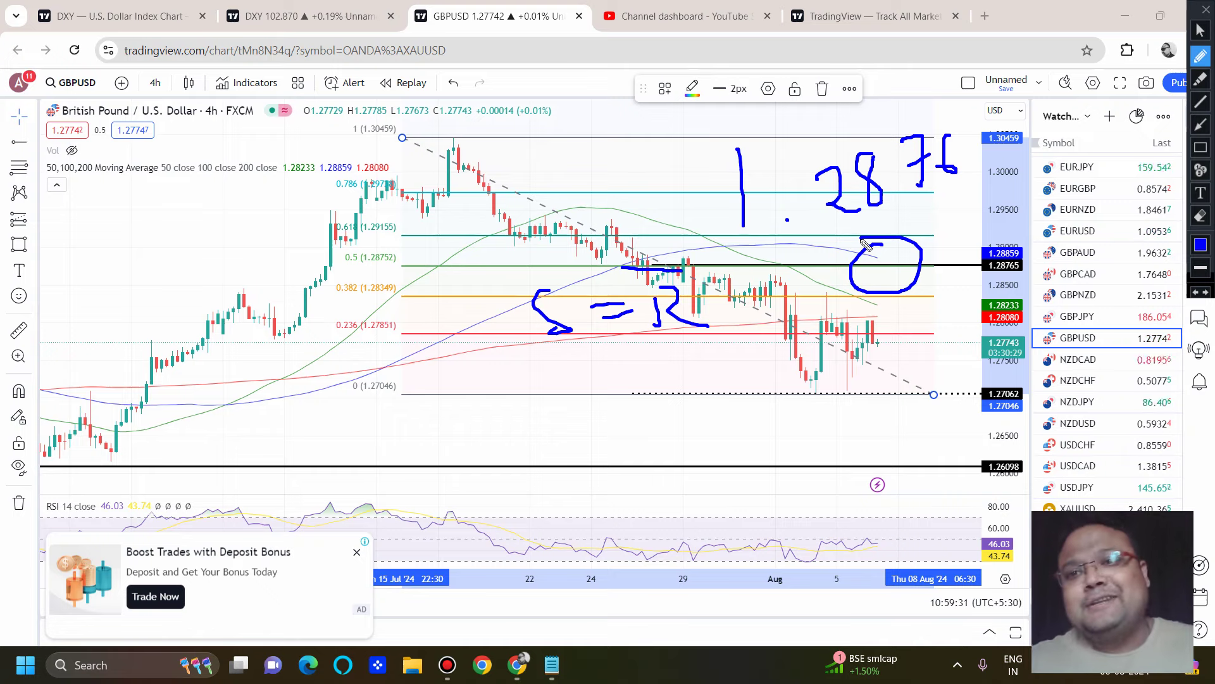
{"action": "left_click", "coordinate": [1205, 9]}
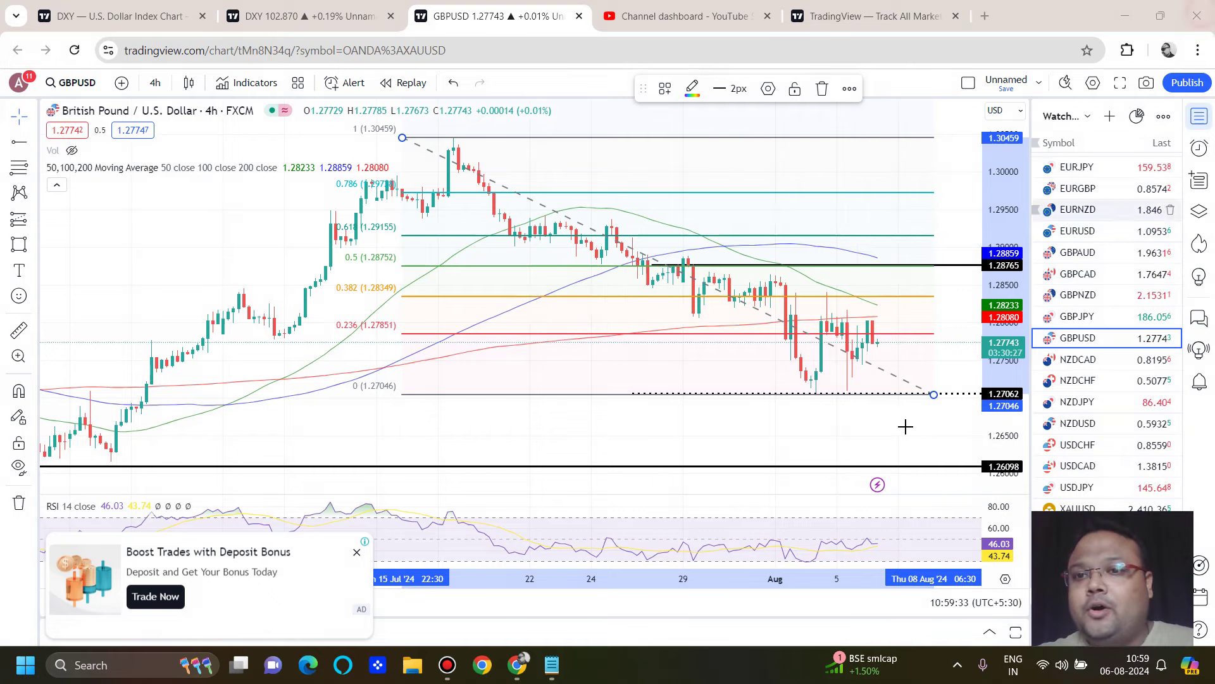
Handwrite 1.2700 below the GBPUSD lows, draw a large loop around it, and box the August lows at the dotted line.
{"action": "scroll", "coordinate": [867, 416], "scroll_direction": "up", "scroll_amount": 2}
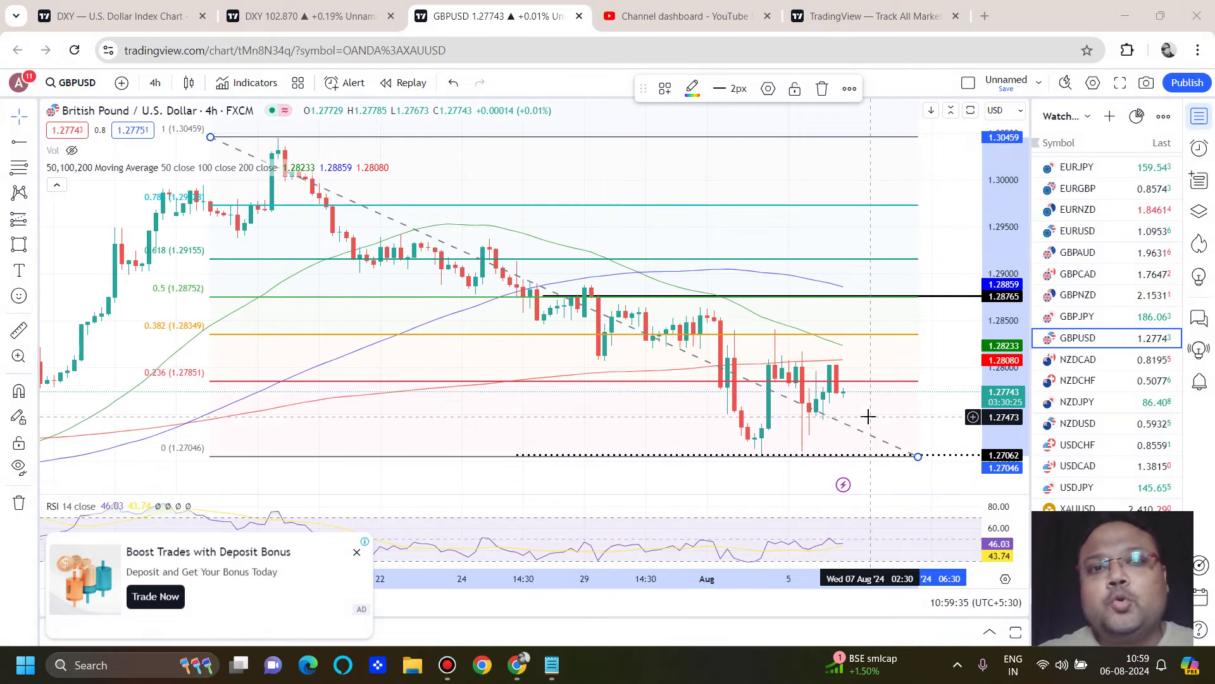
{"action": "scroll", "coordinate": [867, 416], "scroll_direction": "down", "scroll_amount": 3}
{"action": "left_click", "coordinate": [749, 9]}
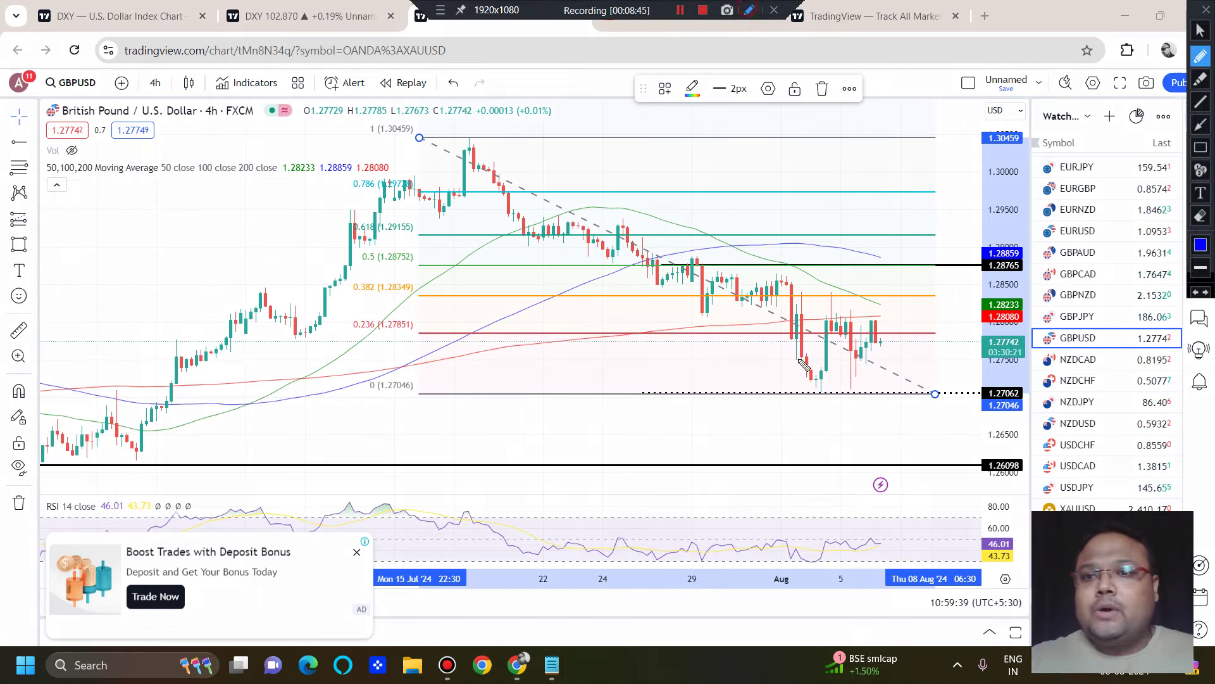
{"action": "left_click_drag", "start_coordinate": [636, 426], "coordinate": [636, 483]}
{"action": "mouse_move", "coordinate": [693, 430]}
{"action": "left_mouse_down"}
{"action": "mouse_move", "coordinate": [699, 484]}
{"action": "mouse_move", "coordinate": [759, 426]}
{"action": "mouse_move", "coordinate": [788, 472]}
{"action": "mouse_move", "coordinate": [812, 436]}
{"action": "left_mouse_up"}
{"action": "mouse_move", "coordinate": [752, 345]}
{"action": "left_mouse_down"}
{"action": "mouse_move", "coordinate": [911, 389]}
{"action": "mouse_move", "coordinate": [403, 308]}
{"action": "left_mouse_up"}
{"action": "mouse_move", "coordinate": [820, 383]}
{"action": "left_mouse_down"}
{"action": "mouse_move", "coordinate": [816, 405]}
{"action": "mouse_move", "coordinate": [826, 386]}
{"action": "left_mouse_up"}
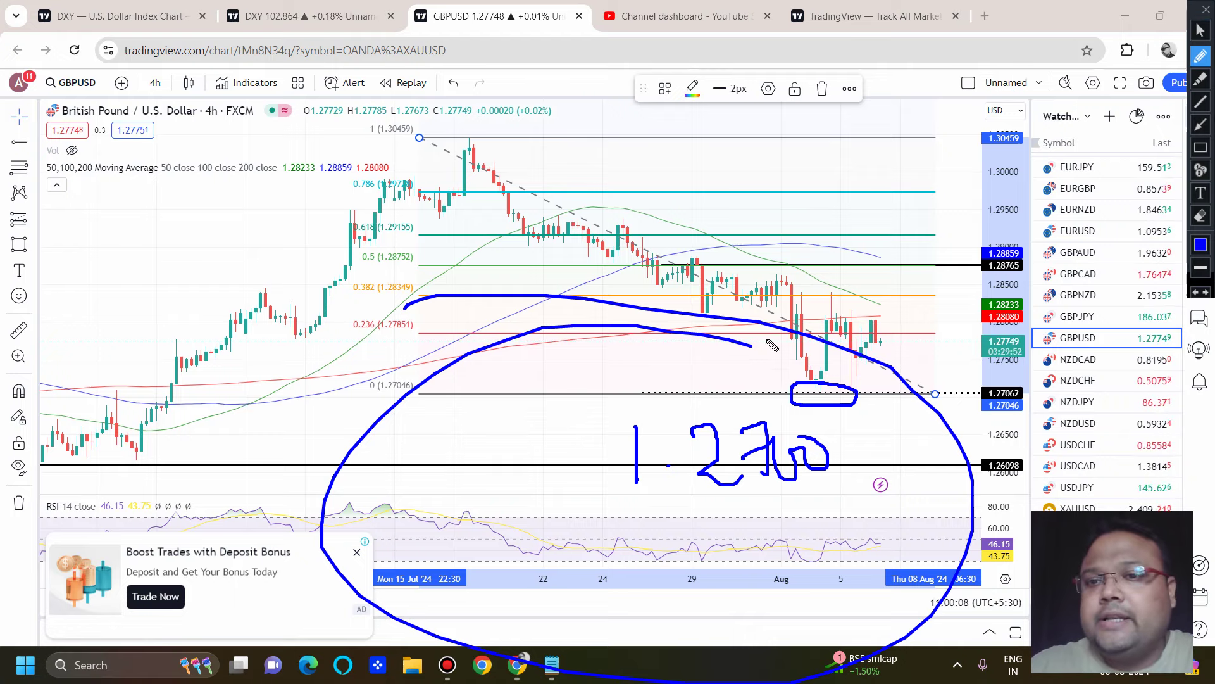
Clear the freehand markings from the GBPUSD chart and review the earlier price history around the 1.26098 line.
{"action": "left_click", "coordinate": [1199, 9]}
{"action": "scroll", "coordinate": [696, 393], "scroll_direction": "down", "scroll_amount": 5}
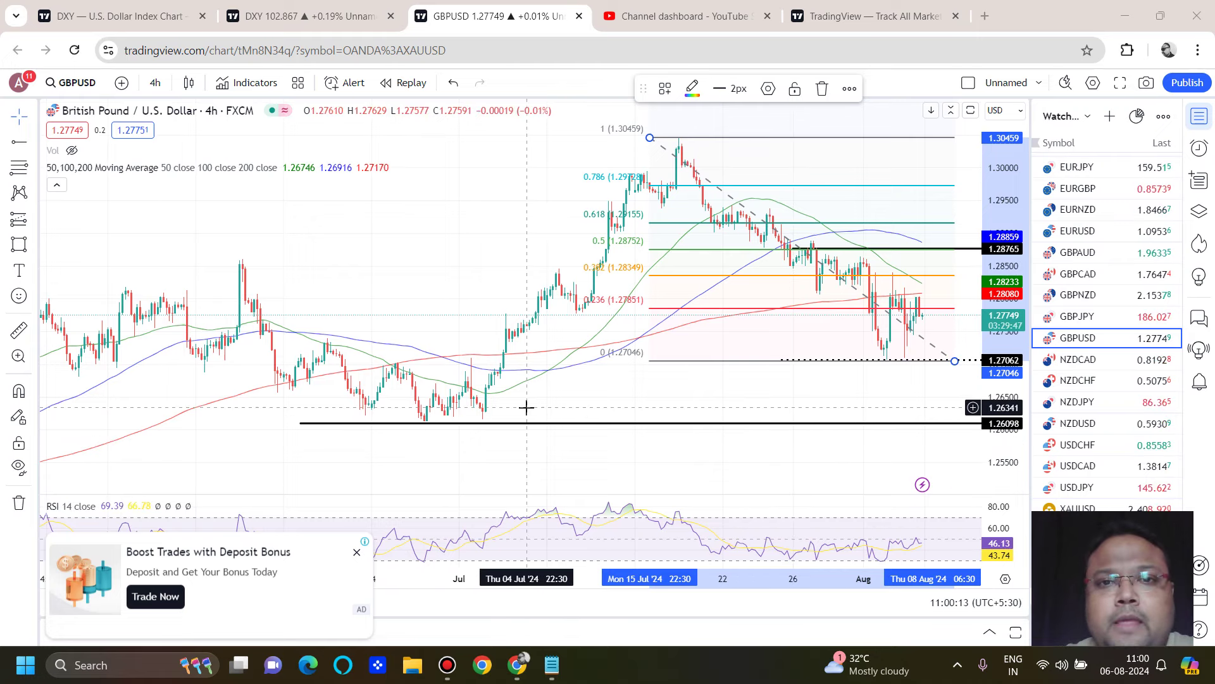
{"action": "scroll", "coordinate": [526, 407], "scroll_direction": "up", "scroll_amount": 3}
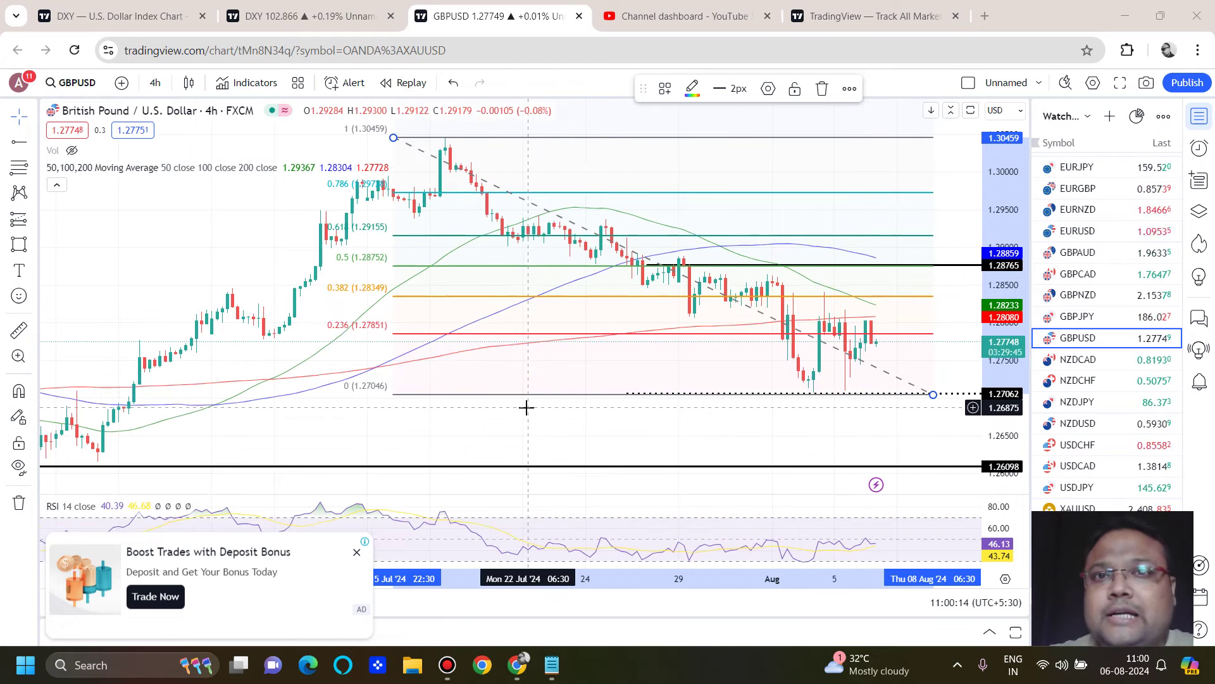